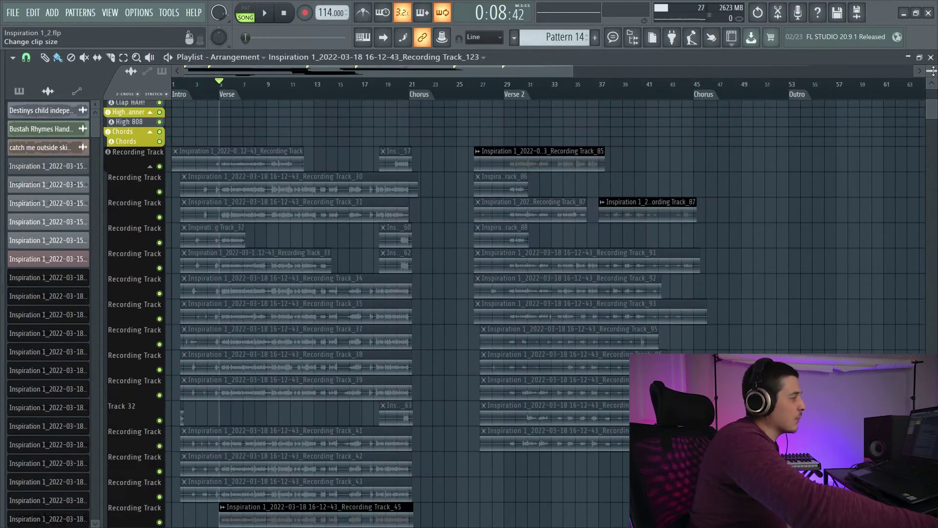
# Step: Try a change on the selected vocal clips, undo it, and deselect all takes
pyautogui.scroll(-5, 933, 124)
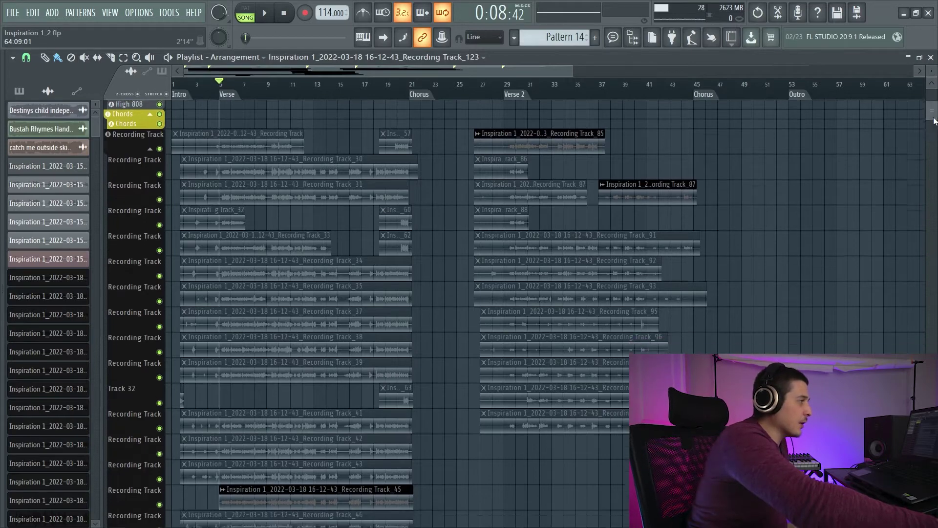
pyautogui.scroll(-5, 933, 124)
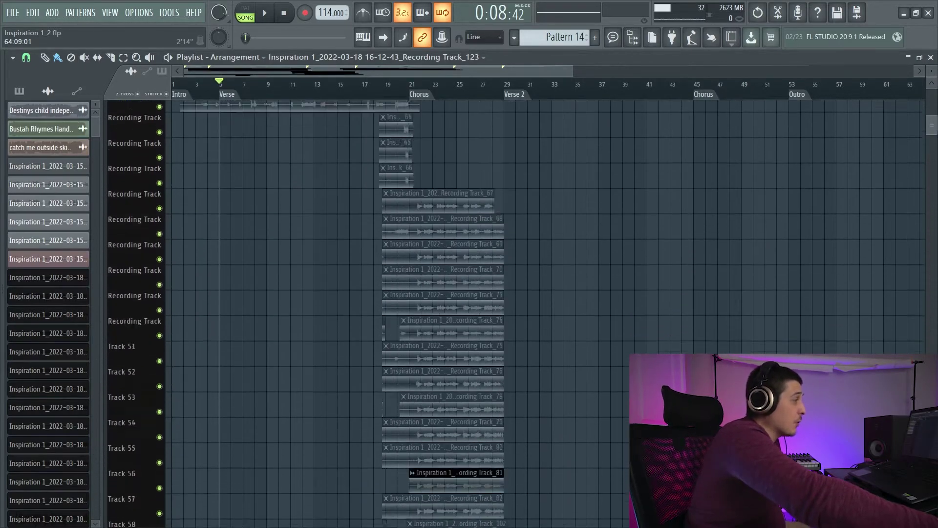
pyautogui.scroll(10, 934, 124)
pyautogui.scroll(4, 930, 107)
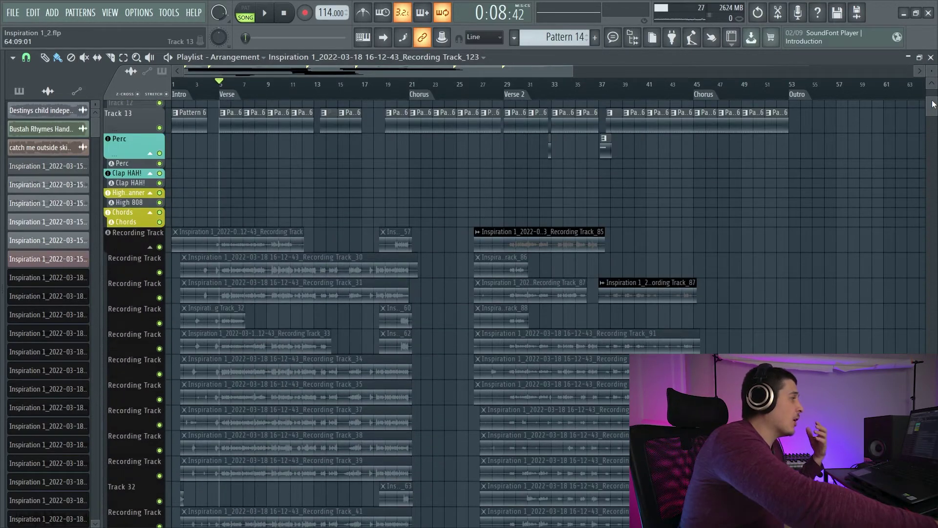
pyautogui.scroll(-10, 933, 103)
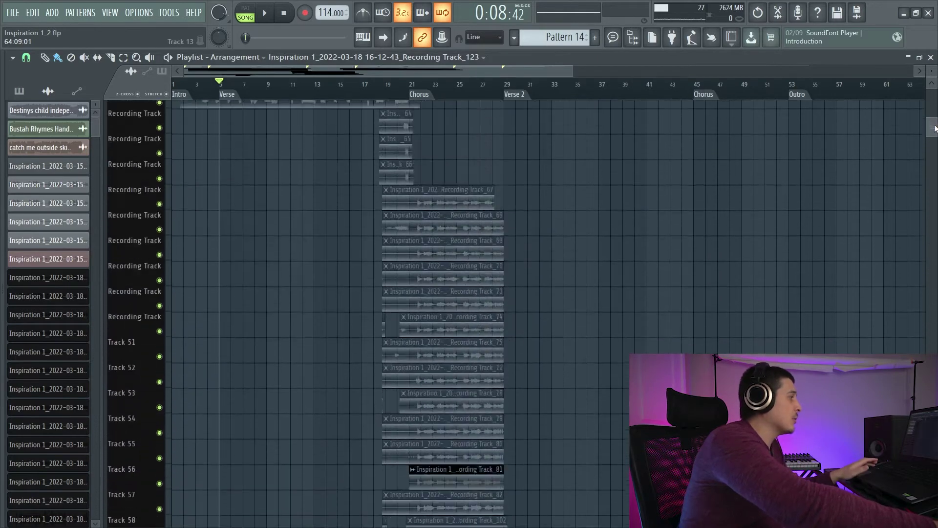
pyautogui.moveTo(310, 445); pyautogui.dragTo(193, 217)
pyautogui.scroll(-2, 934, 111)
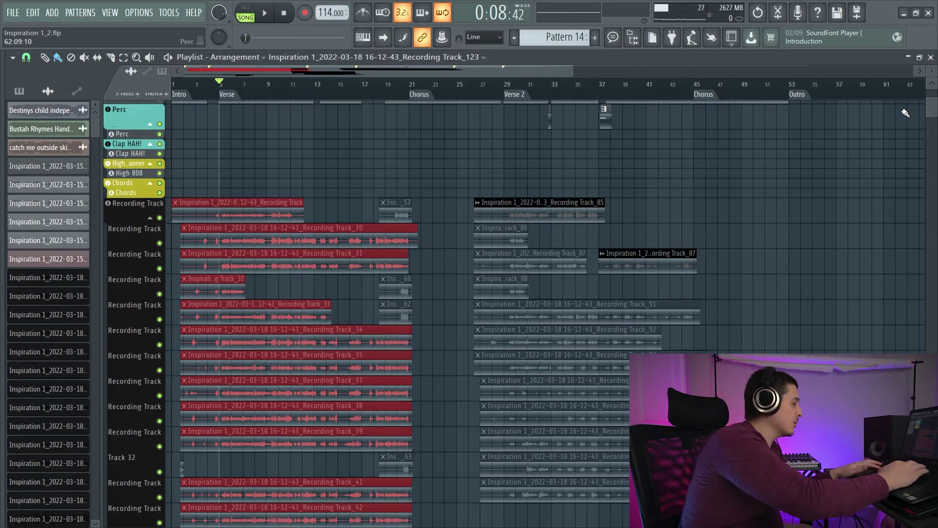
pyautogui.hotkey('ctrl', 'alt', 't')
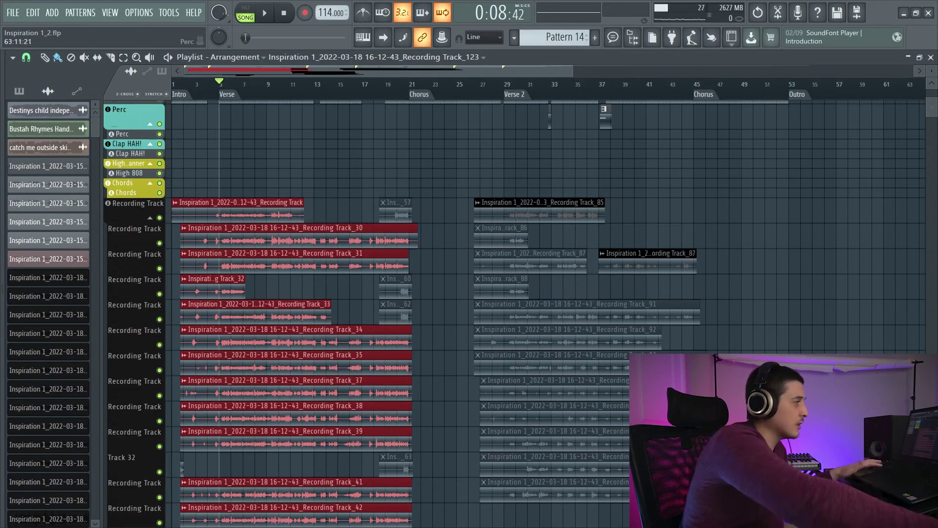
pyautogui.moveTo(932, 107); pyautogui.dragTo(931, 112)
pyautogui.hotkey('ctrl', 'z')
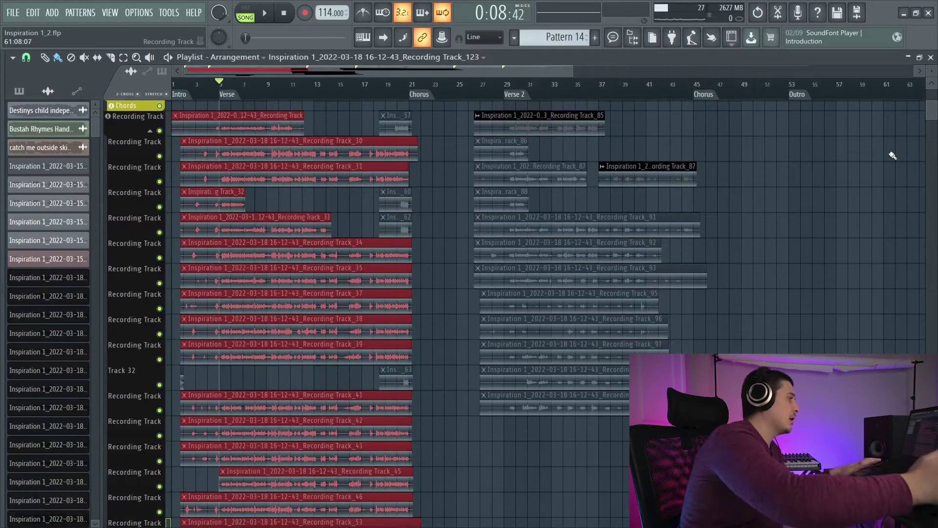
pyautogui.scroll(-1, 538, 293)
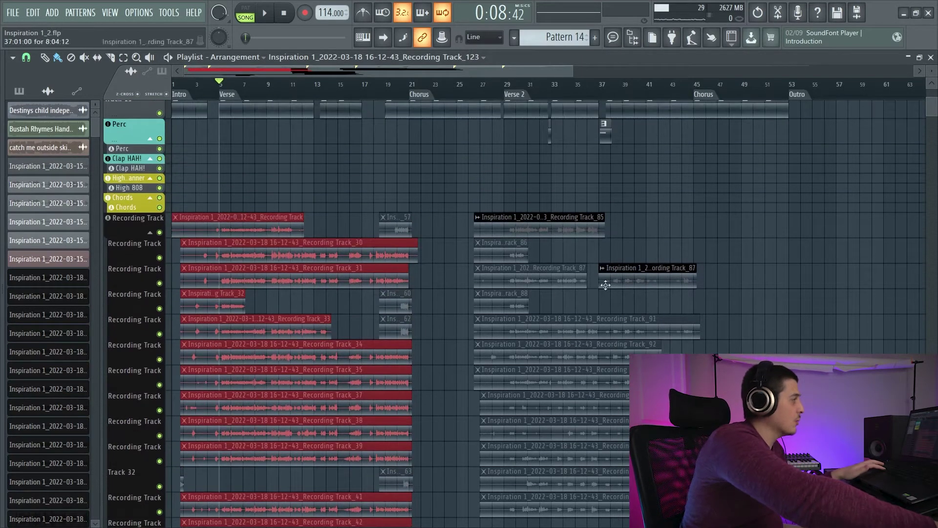
pyautogui.click(714, 103)
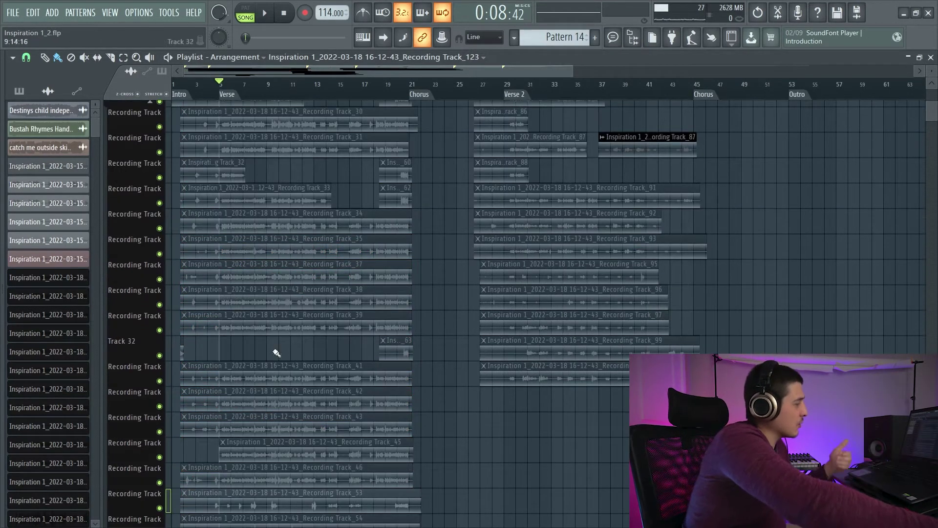
# Step: Set the Track_41 clip's declicking mode to Out only (no bleeding)
pyautogui.scroll(1, 293, 369)
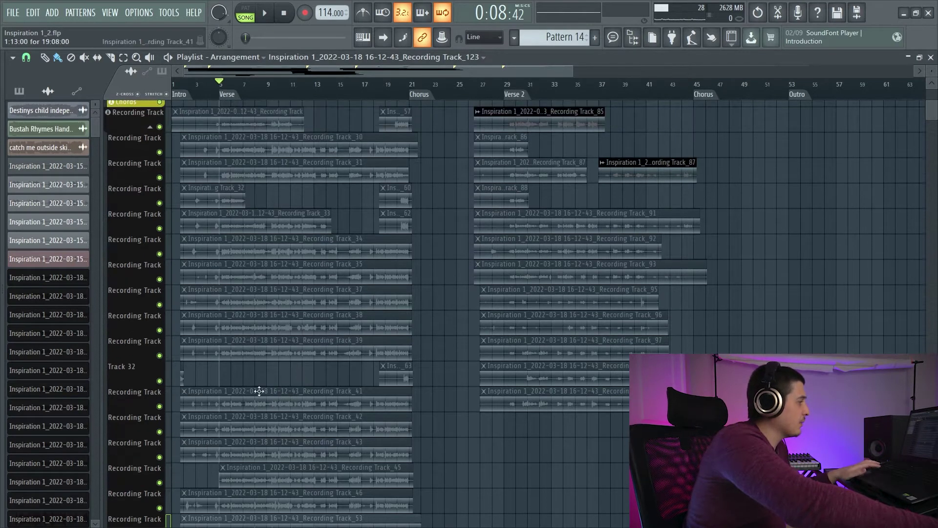
pyautogui.doubleClick(262, 404)
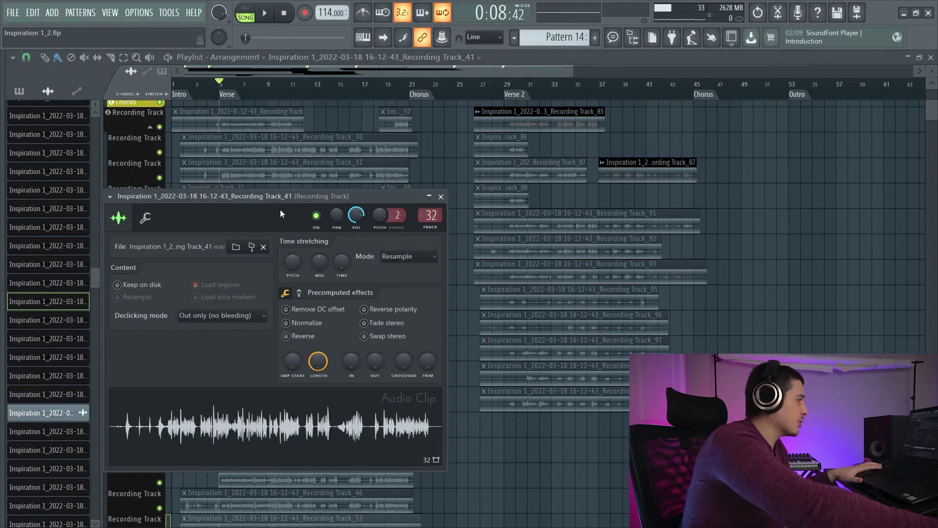
pyautogui.moveTo(274, 195); pyautogui.dragTo(344, 197)
pyautogui.click(319, 318)
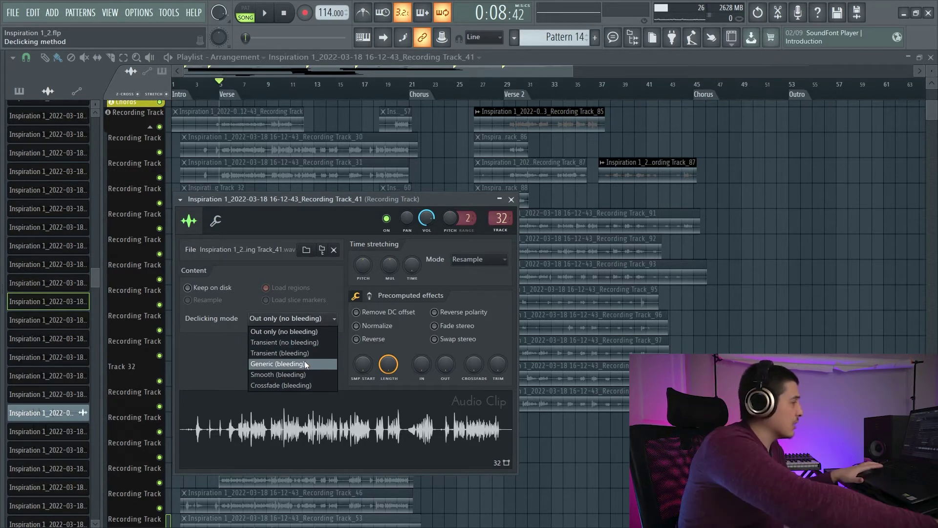
pyautogui.click(327, 204)
pyautogui.moveTo(328, 201); pyautogui.dragTo(312, 199)
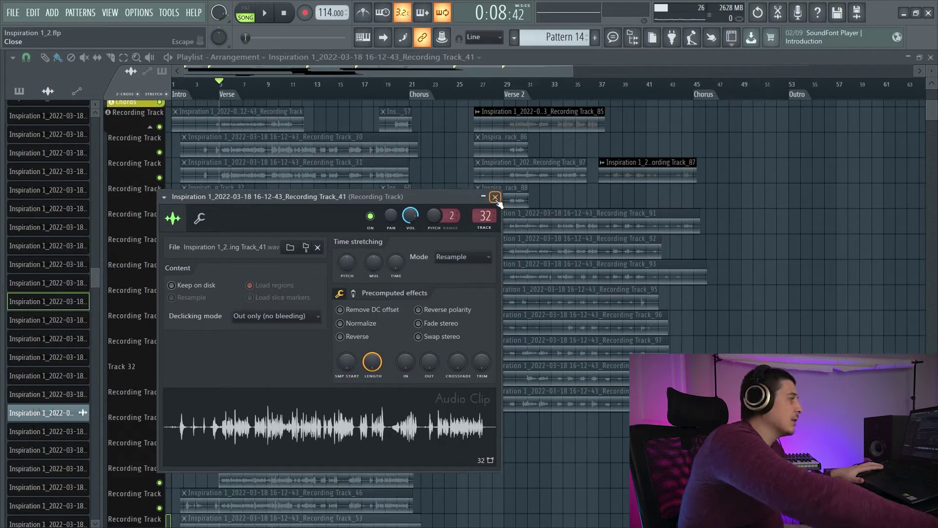
pyautogui.click(495, 197)
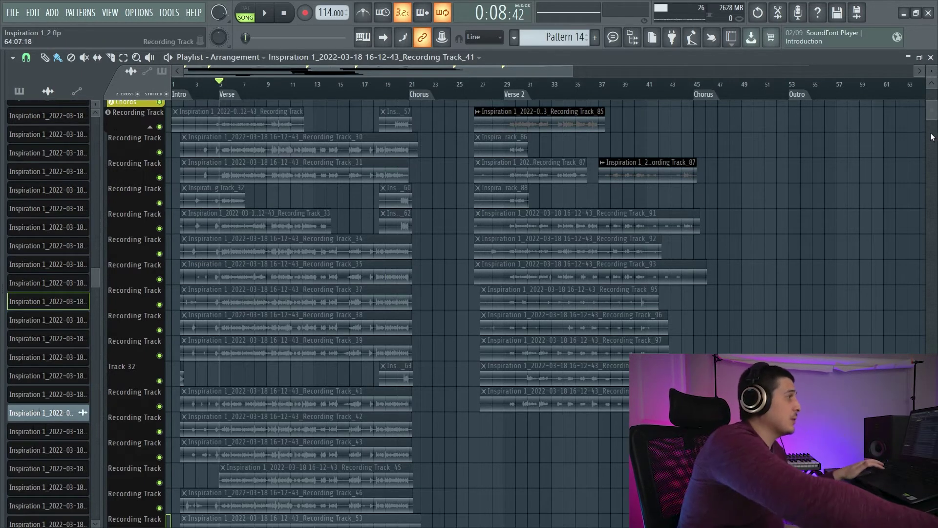
# Step: Check the declicking modes in the Track_35 clip settings without changing them
pyautogui.moveTo(931, 123); pyautogui.dragTo(931, 117)
pyautogui.scroll(-3, 325, 302)
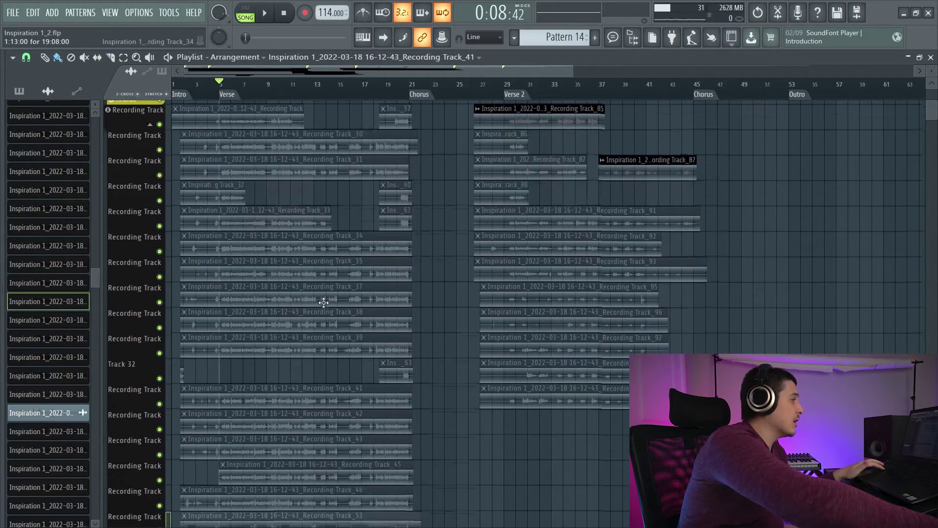
pyautogui.scroll(2, 560, 185)
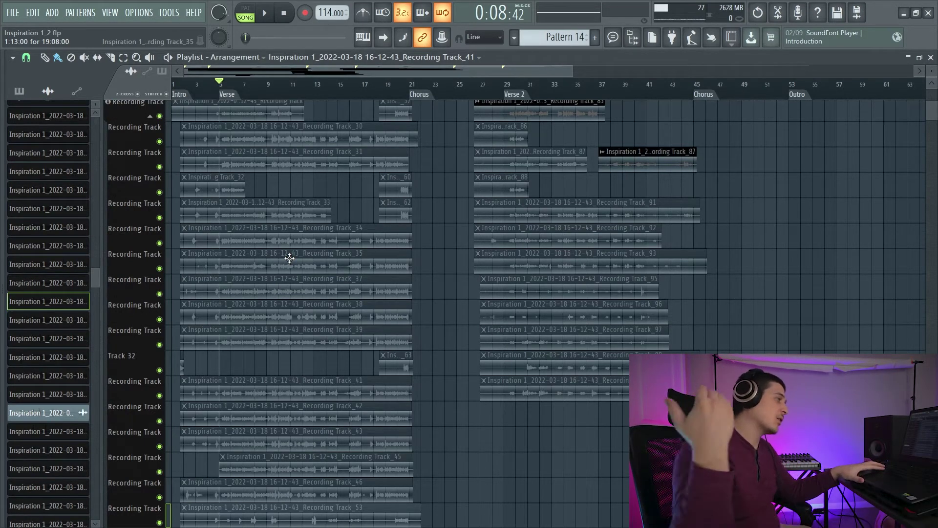
pyautogui.doubleClick(288, 259)
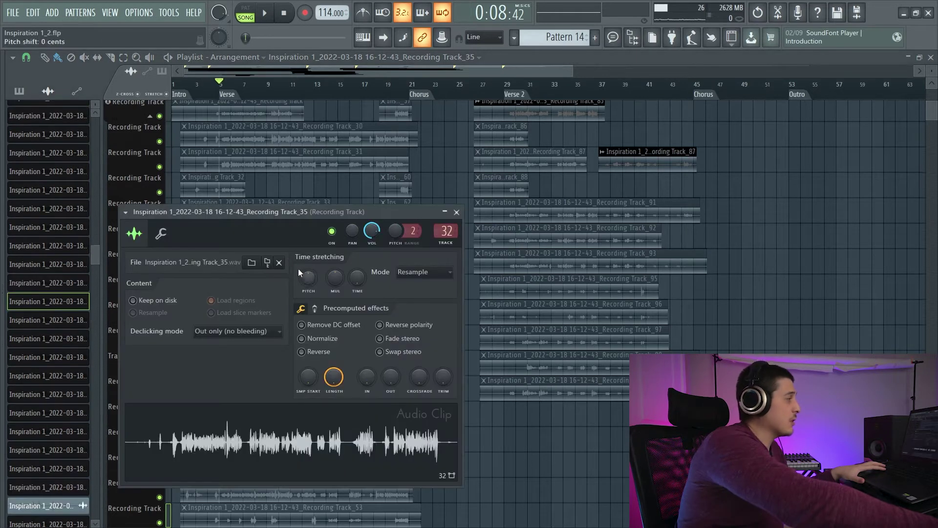
pyautogui.moveTo(251, 219); pyautogui.dragTo(276, 190)
pyautogui.click(272, 302)
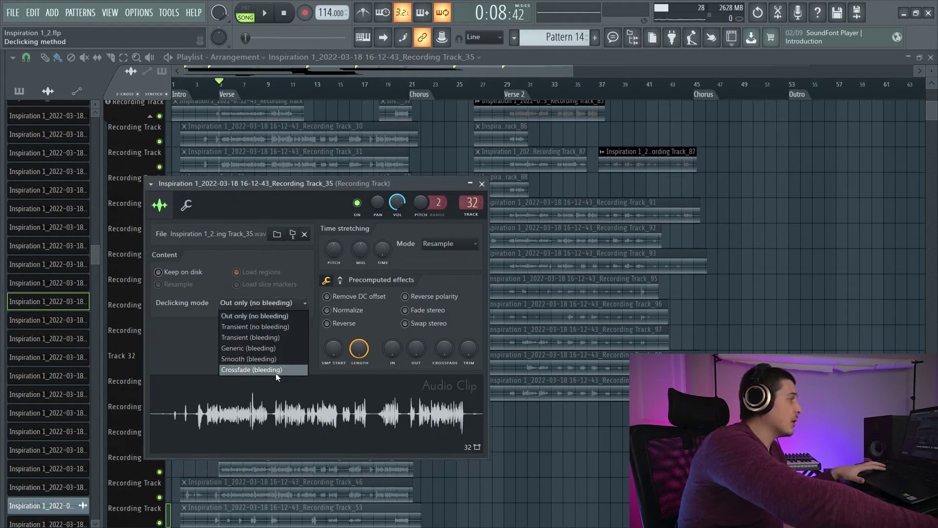
pyautogui.click(482, 184)
# Step: Switch to the Mute tool, choose a snap resolution, and zoom into bars 4–9
pyautogui.scroll(1, 377, 204)
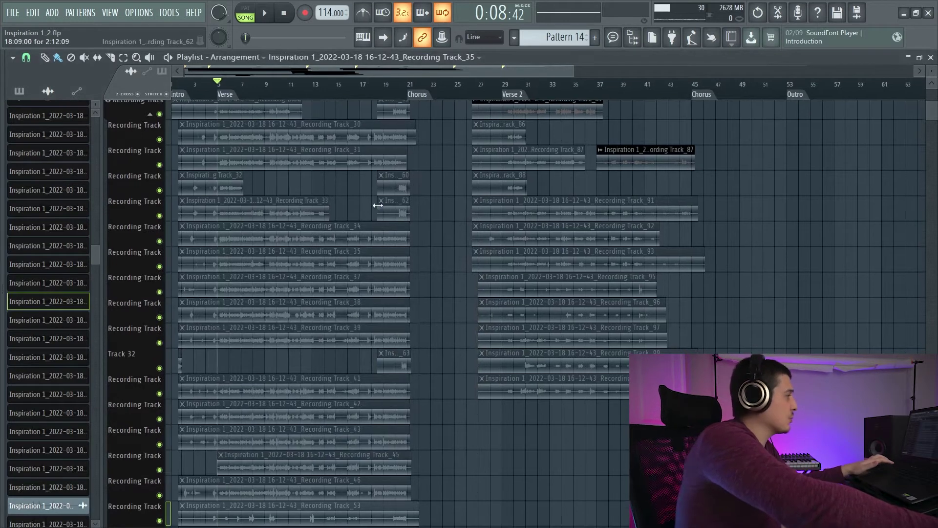
pyautogui.press('t')
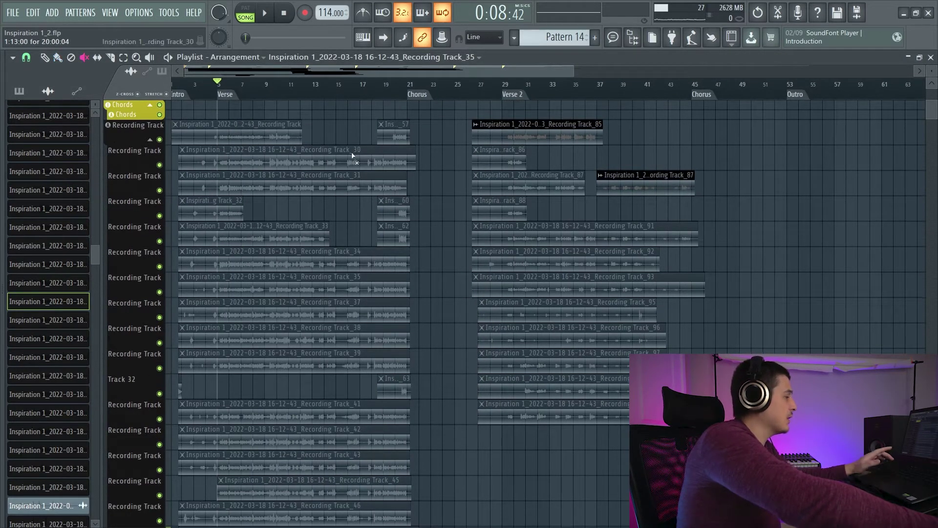
pyautogui.press('c')
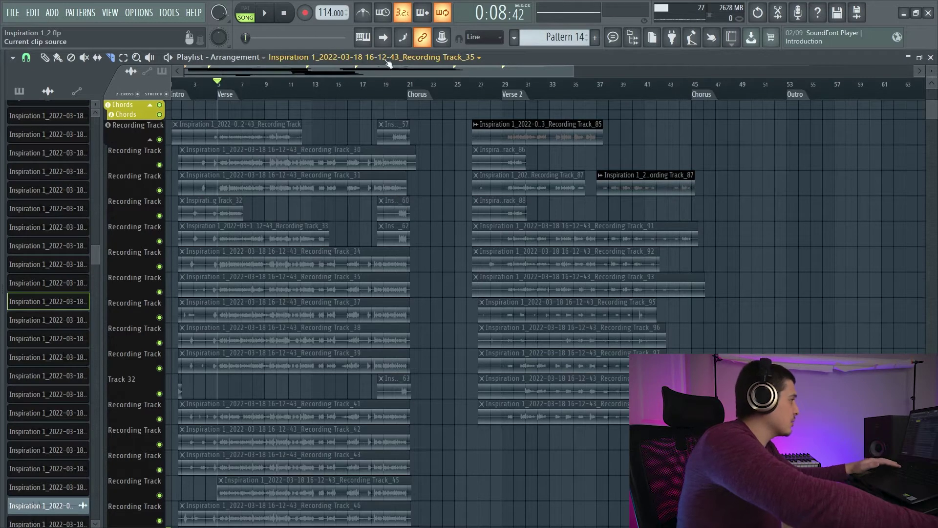
pyautogui.press('t')
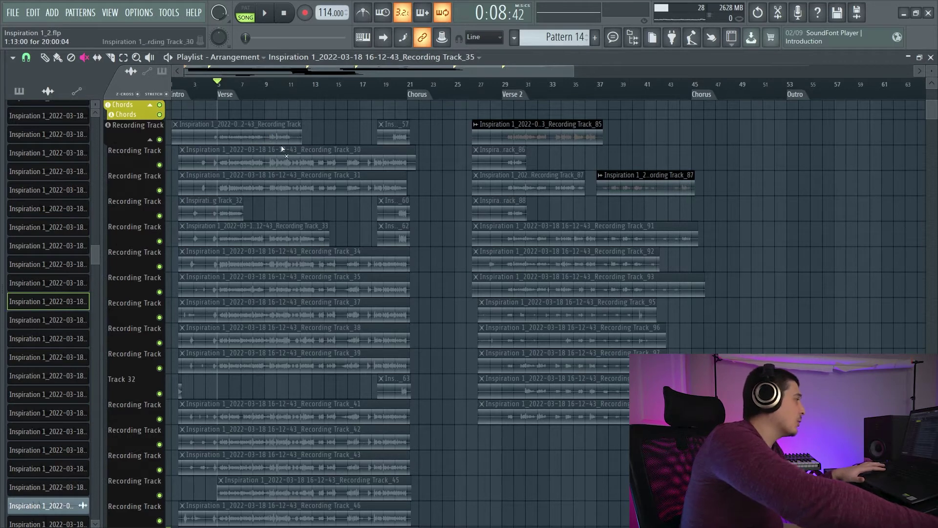
pyautogui.click(26, 57)
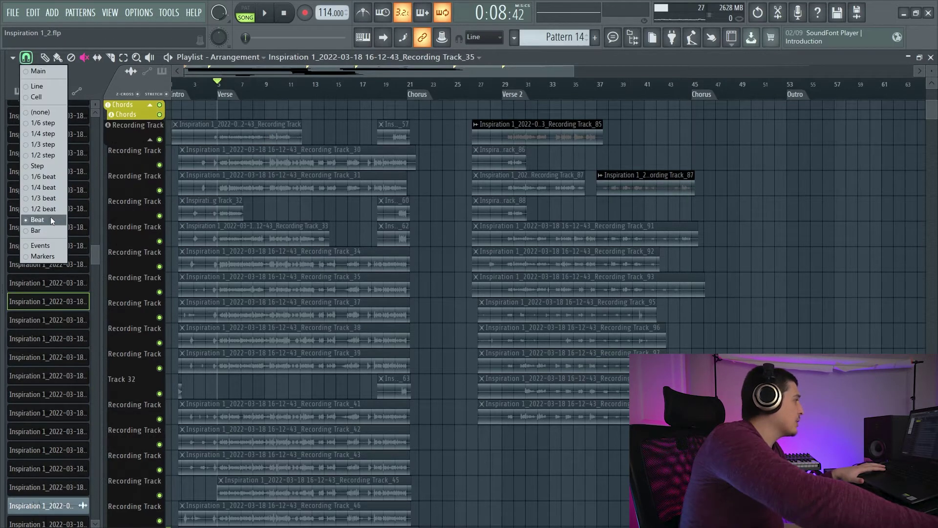
pyautogui.click(49, 187)
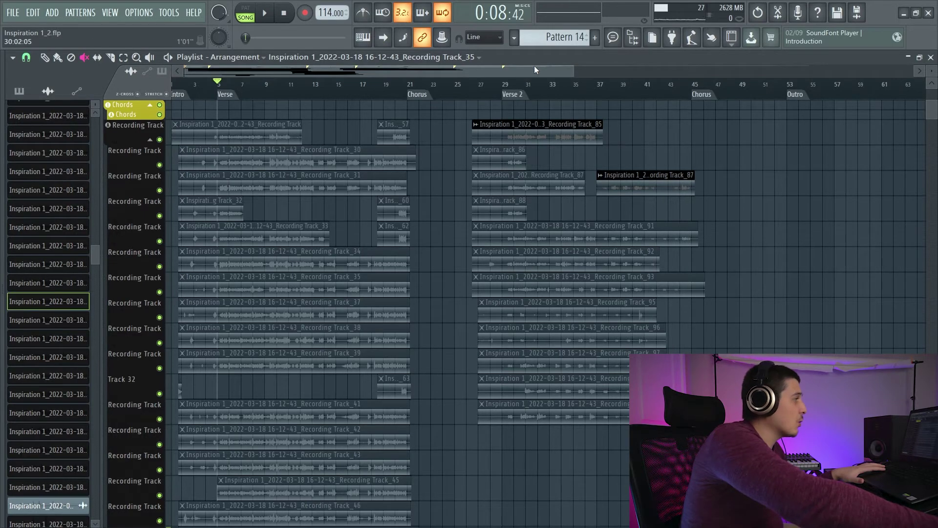
pyautogui.moveTo(573, 70); pyautogui.dragTo(225, 73)
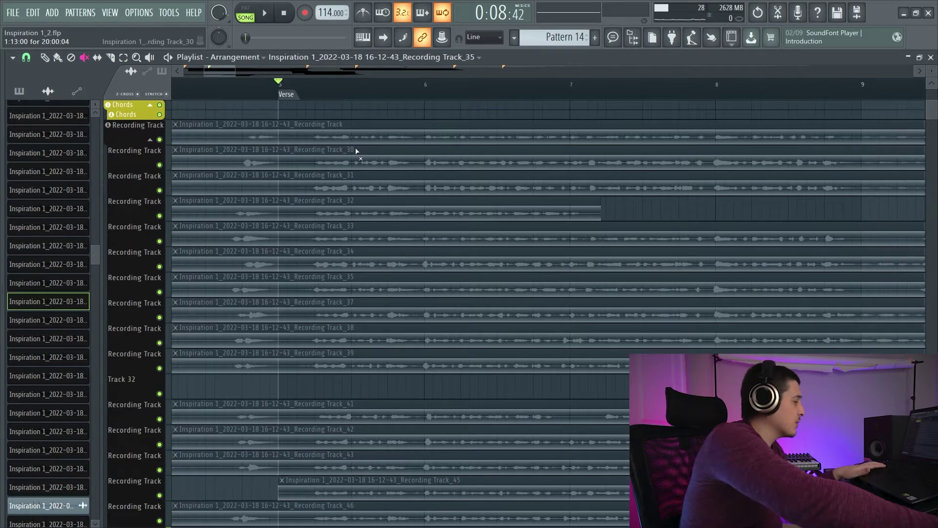
# Step: Shrink the take rows for Track_53–Track_56 to thin rows, then scroll back up
pyautogui.scroll(-2, 484, 235)
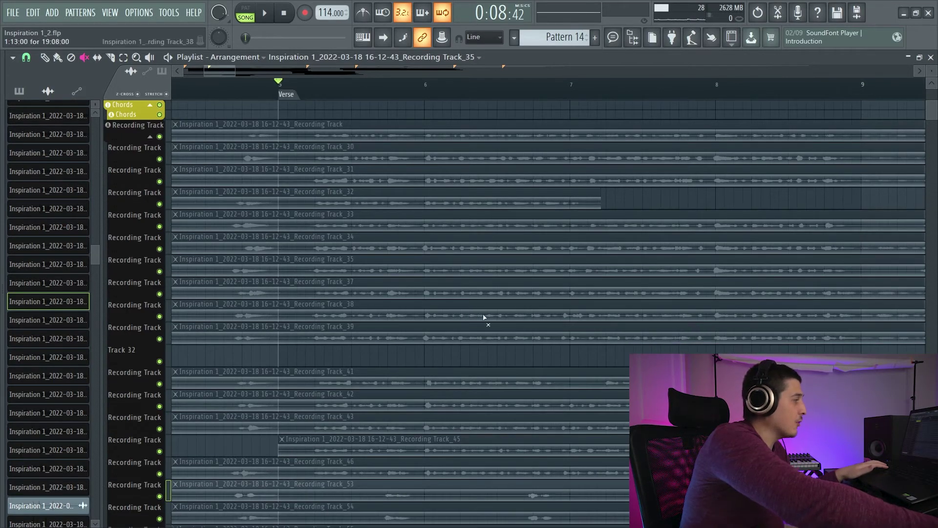
pyautogui.scroll(-5, 236, 399)
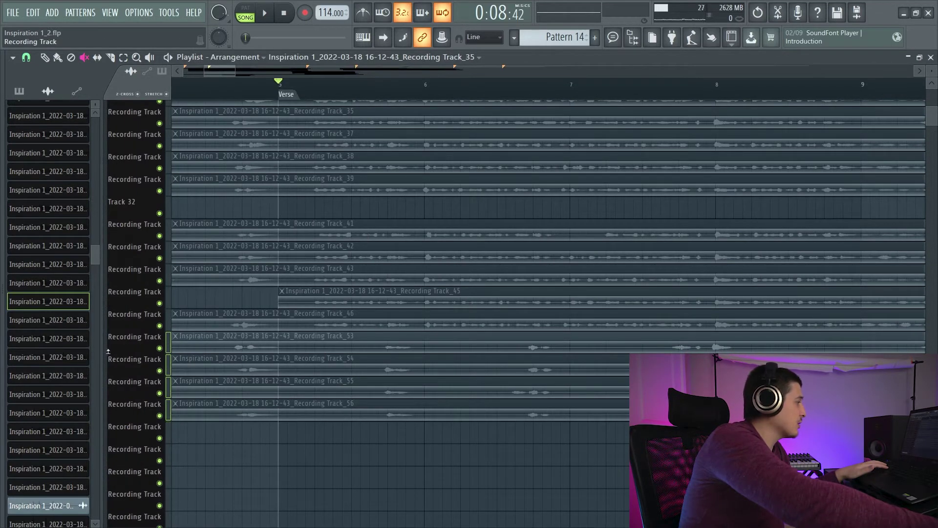
pyautogui.moveTo(108, 347); pyautogui.dragTo(108, 338)
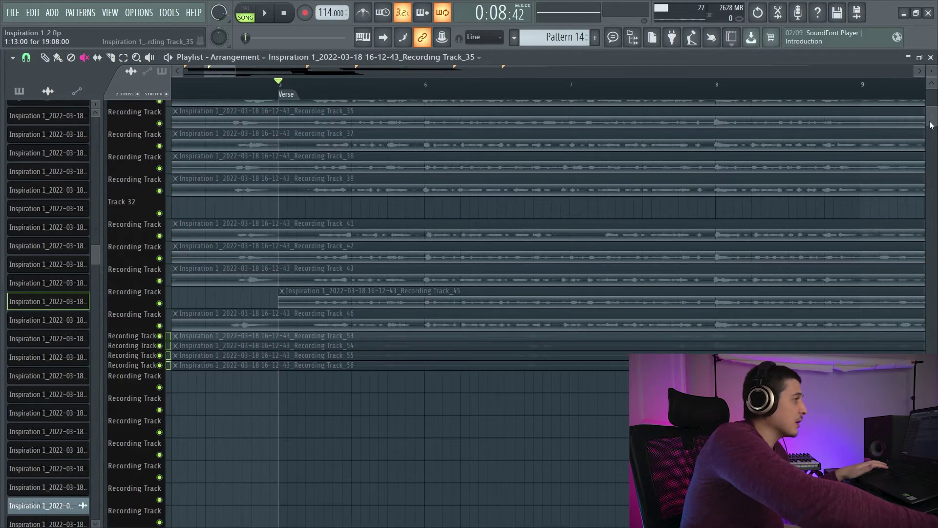
pyautogui.moveTo(931, 125); pyautogui.dragTo(931, 117)
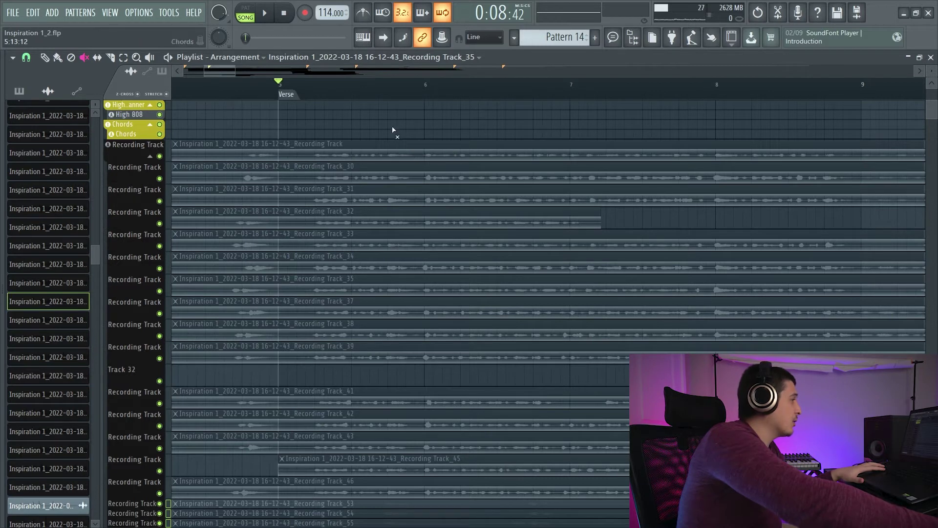
# Step: Play from bar 5 and audition the Track_30, Track_31 and Track_32 takes in turn
pyautogui.press('space')
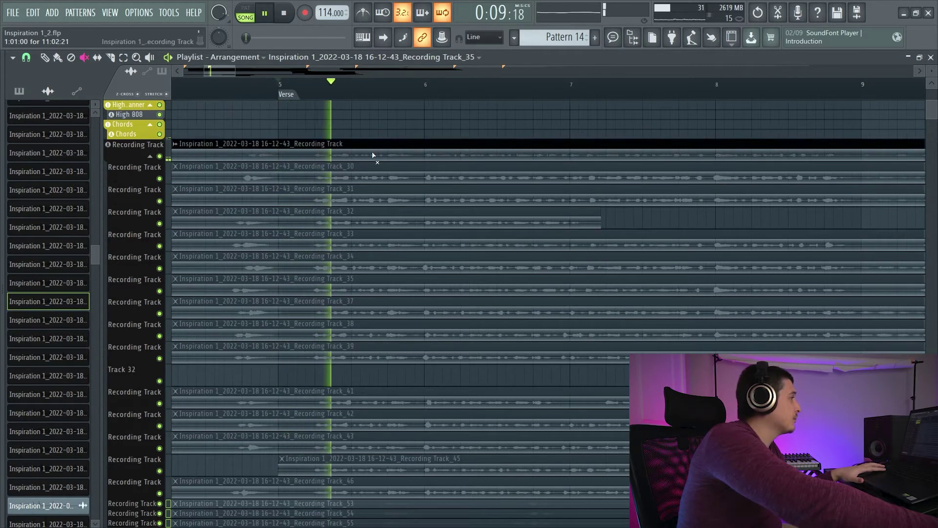
pyautogui.click(369, 175)
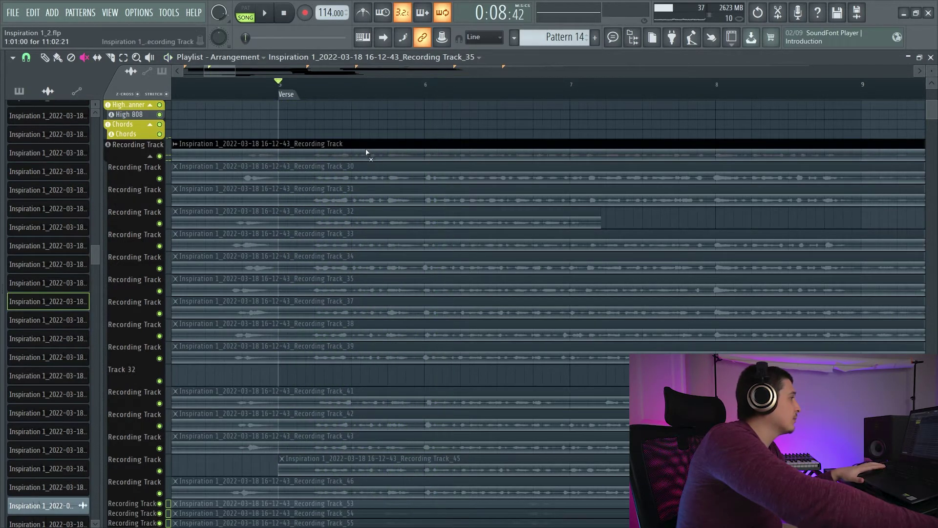
pyautogui.click(362, 198)
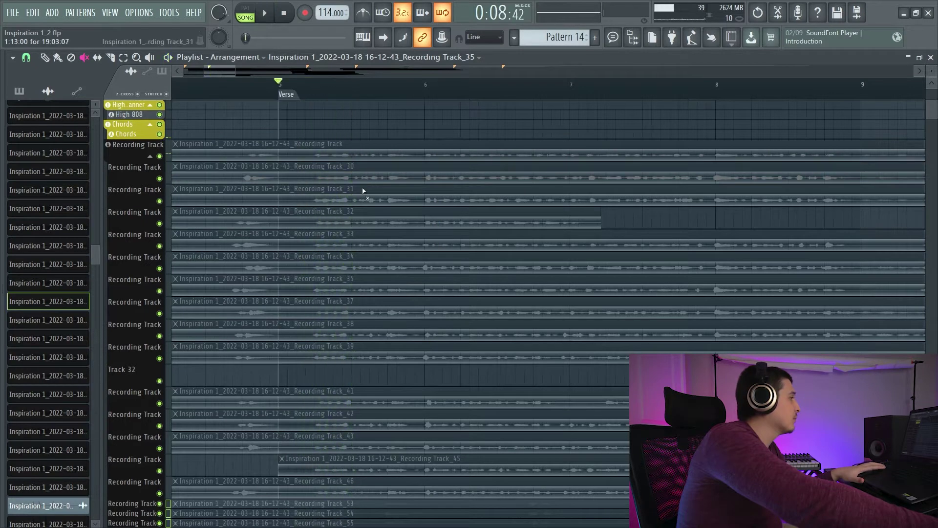
pyautogui.click(358, 219)
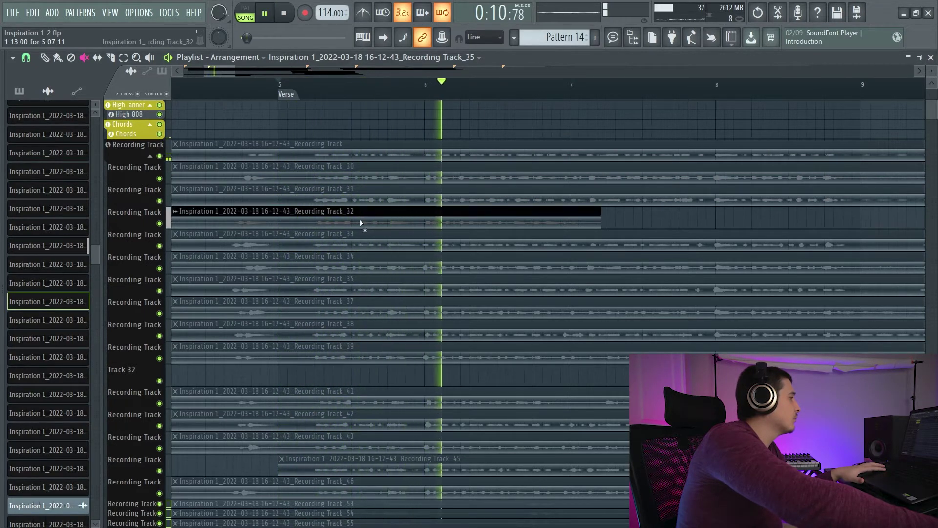
pyautogui.press('space')
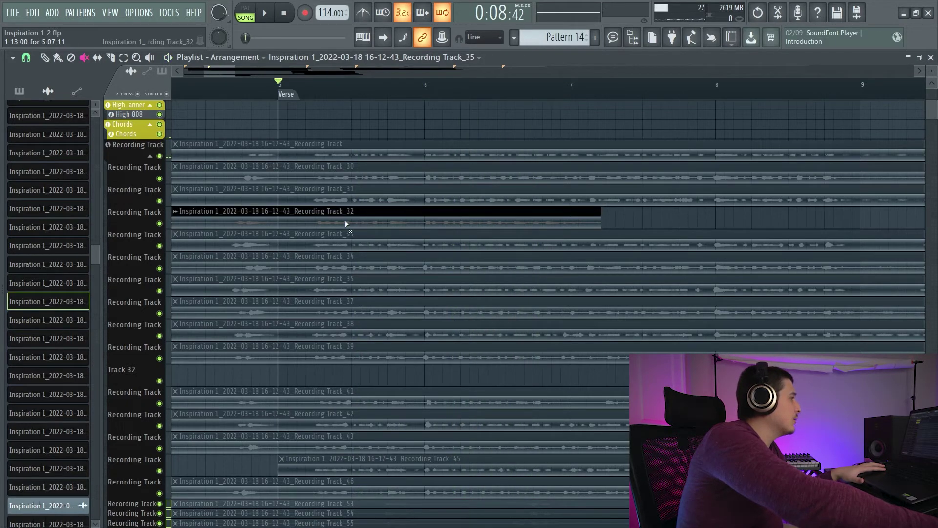
# Step: Replay the verse from bar 5 several times to compare the takes
pyautogui.press('space')
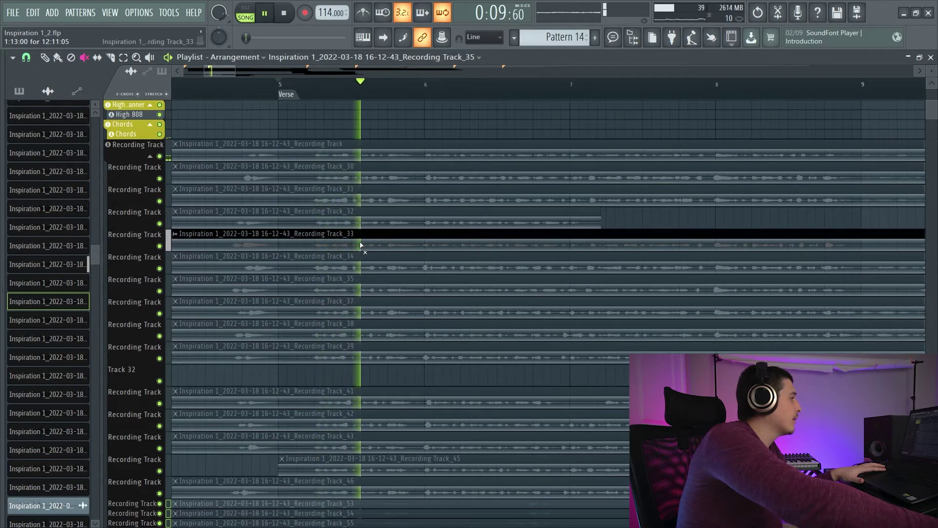
pyautogui.press('space')
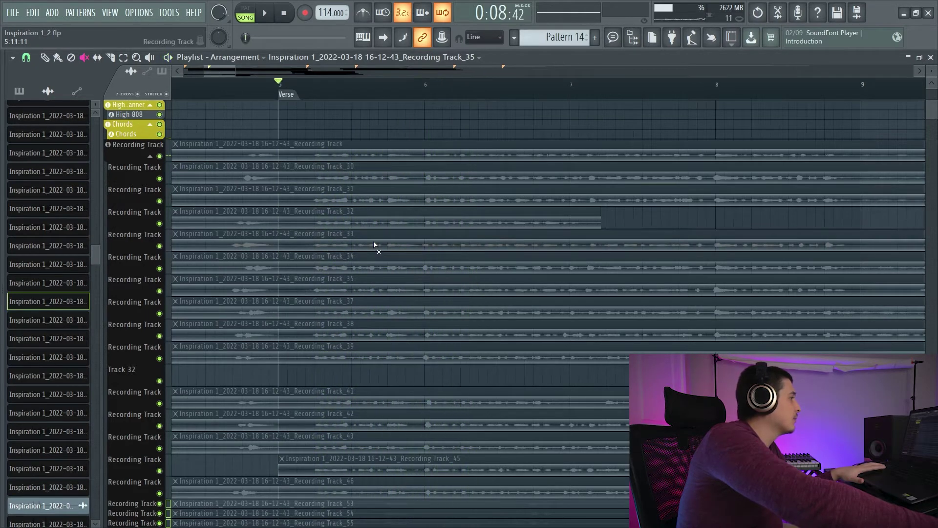
pyautogui.press('space')
pyautogui.press('space')
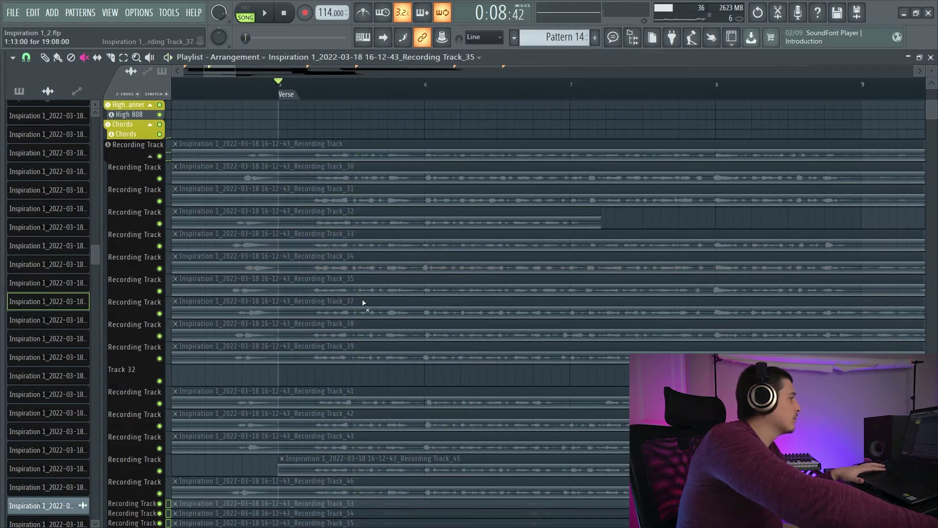
pyautogui.press('space')
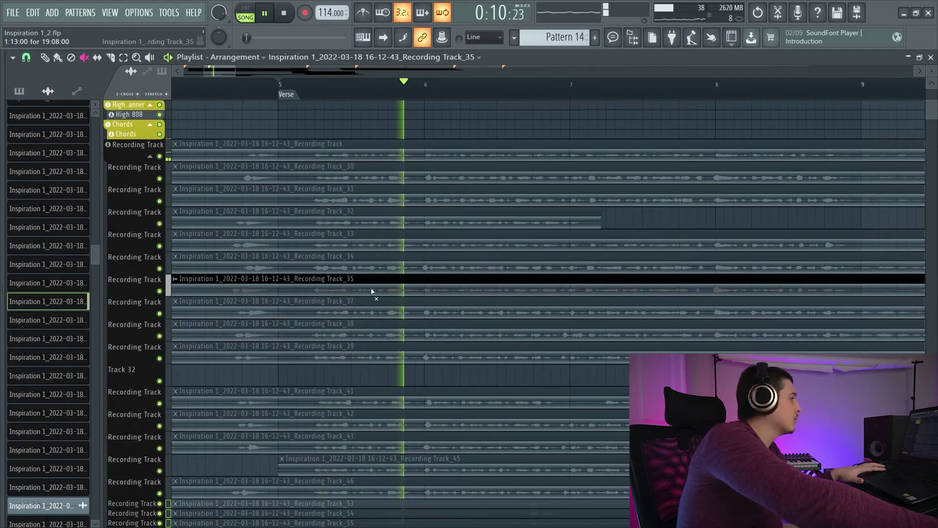
pyautogui.press('space')
pyautogui.press('space')
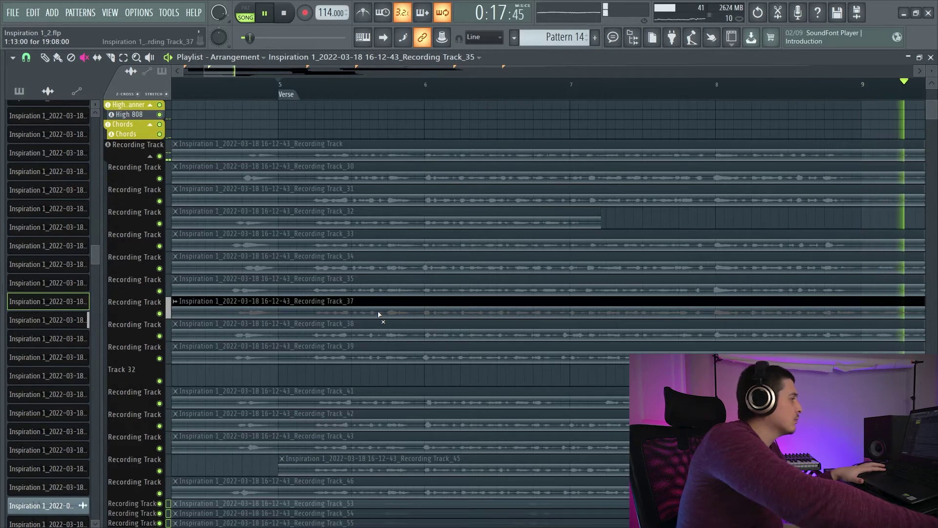
pyautogui.press('space')
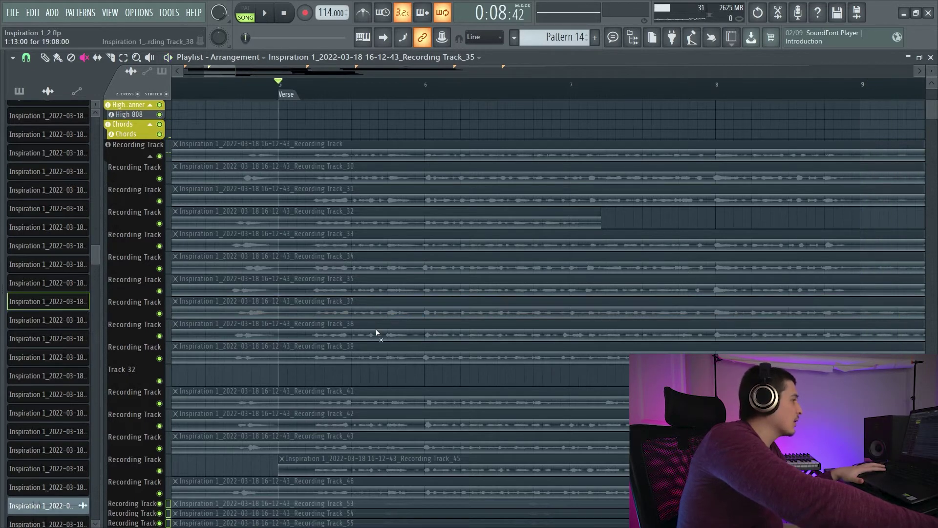
pyautogui.press('space')
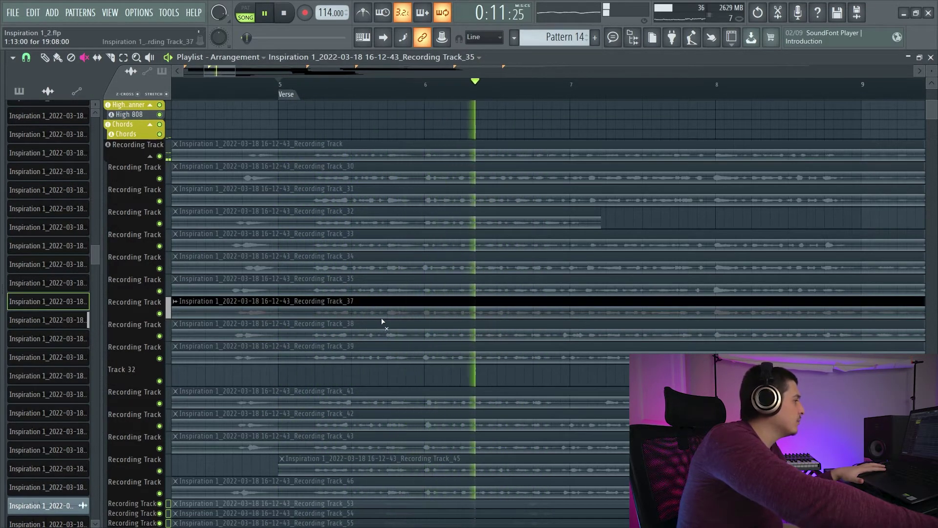
pyautogui.press('space')
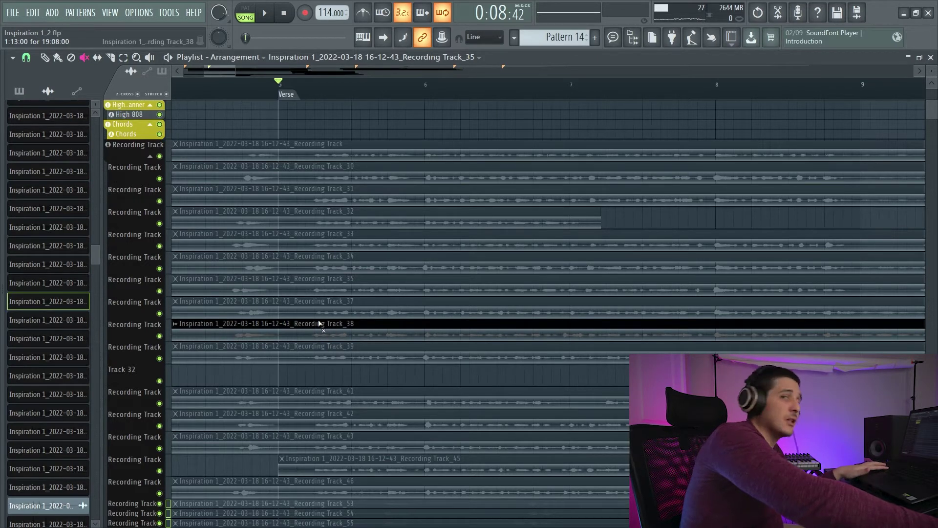
# Step: Slice every take lane at two points just after bar 5 and play back the comp
pyautogui.press('c')
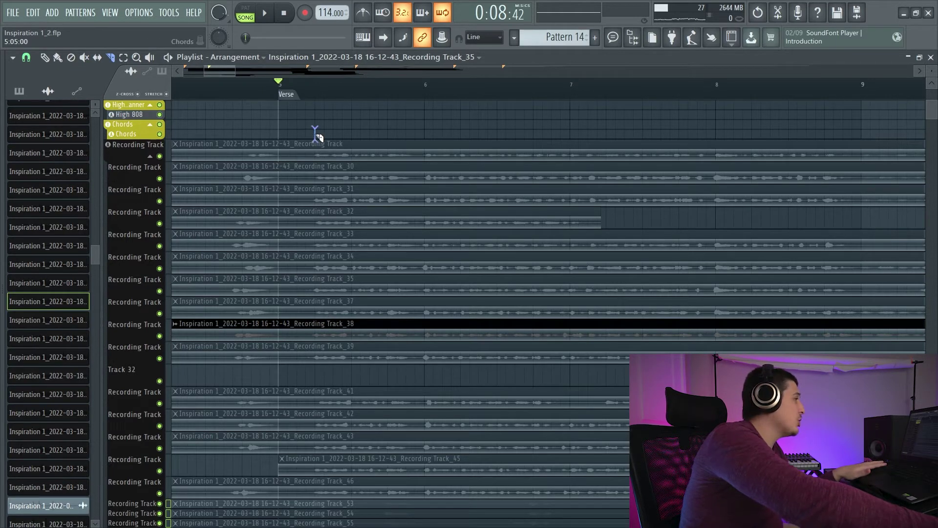
pyautogui.moveTo(315, 130); pyautogui.dragTo(313, 510)
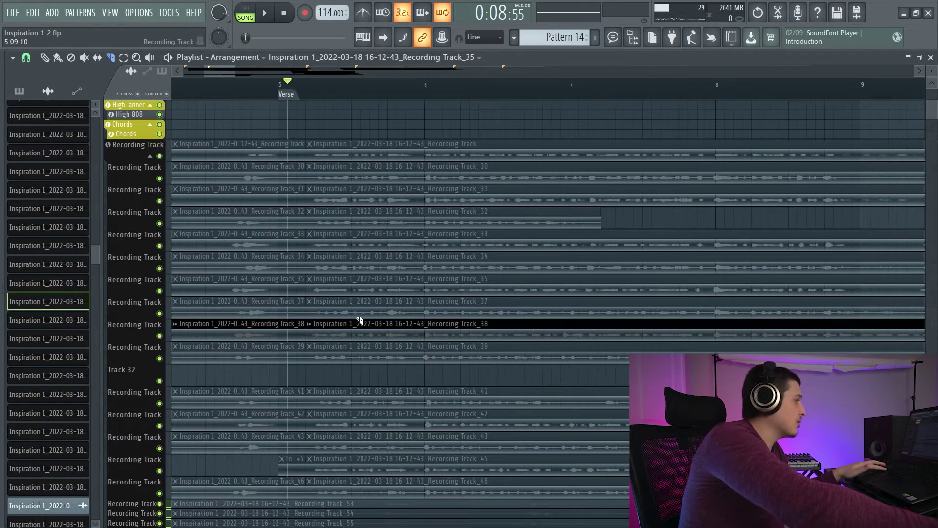
pyautogui.moveTo(351, 126); pyautogui.dragTo(358, 386)
pyautogui.moveTo(351, 469); pyautogui.dragTo(352, 492)
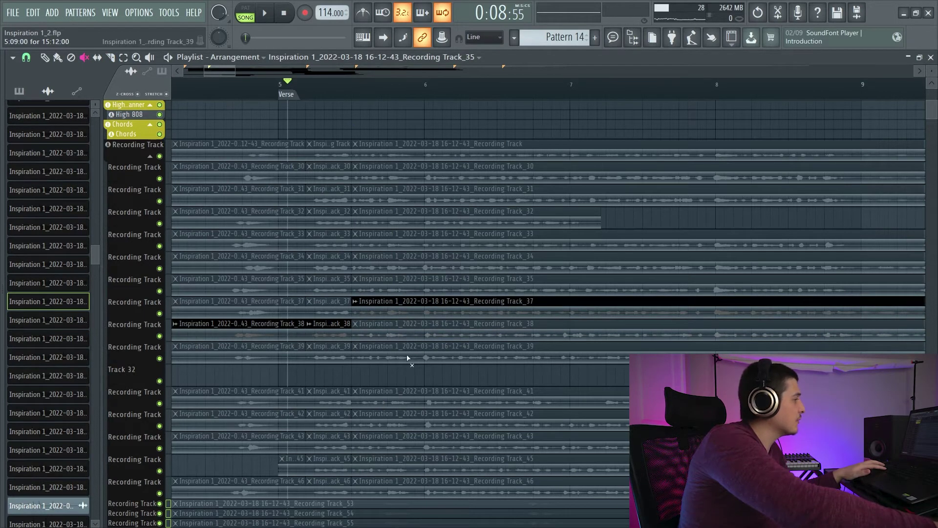
pyautogui.press('space')
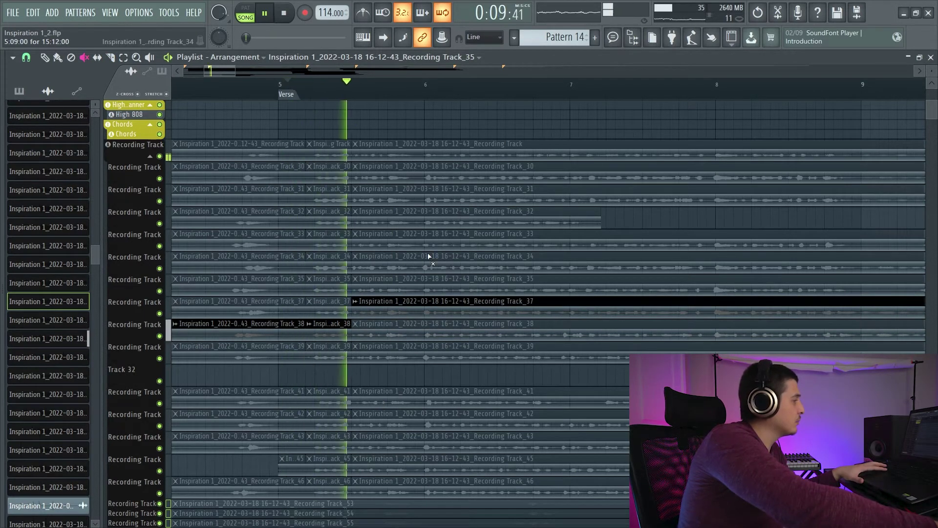
pyautogui.press('space')
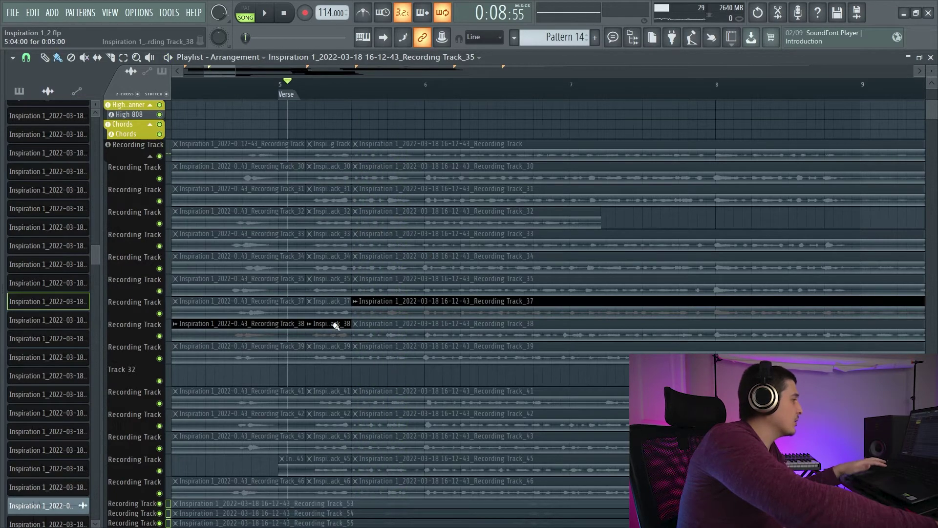
# Step: Give the Track_38 and Track_37 clips Crossfade (bleeding) declicking and audition from bar 5
pyautogui.doubleClick(327, 325)
pyautogui.click(214, 269)
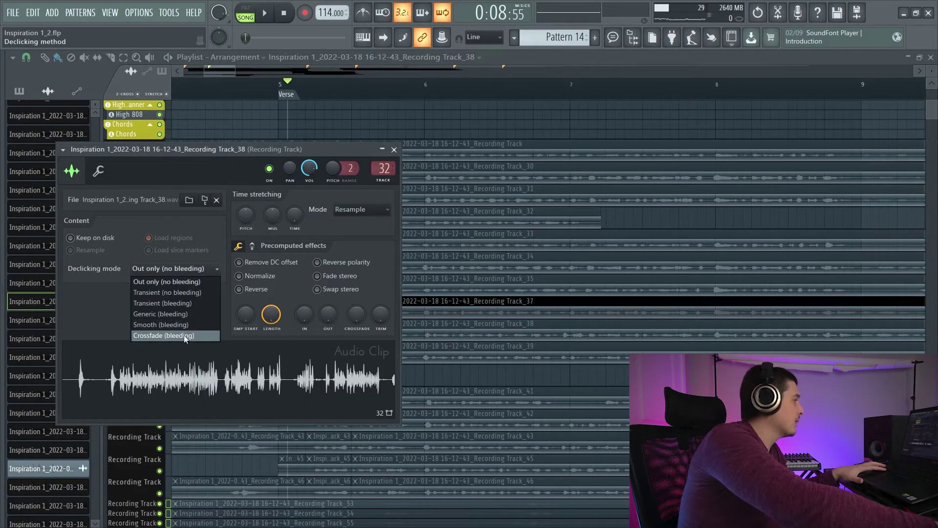
pyautogui.click(183, 335)
pyautogui.doubleClick(186, 301)
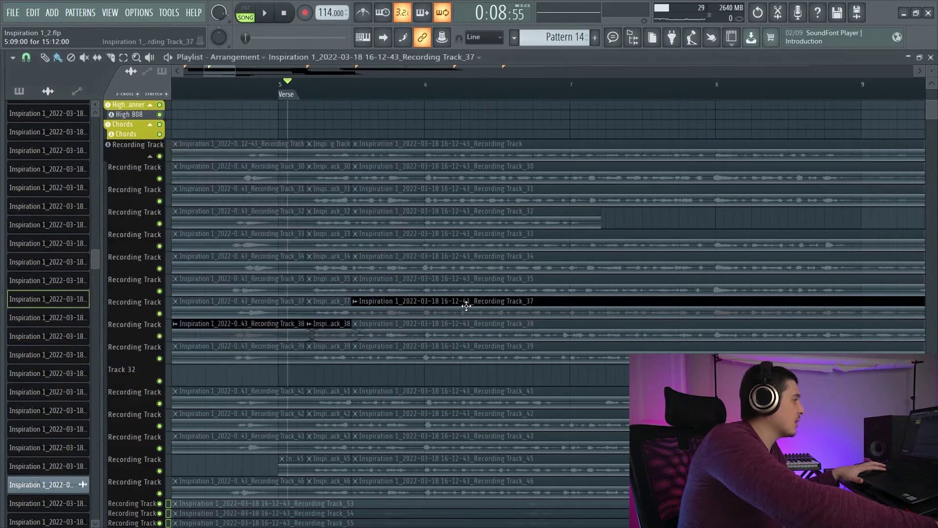
pyautogui.click(189, 253)
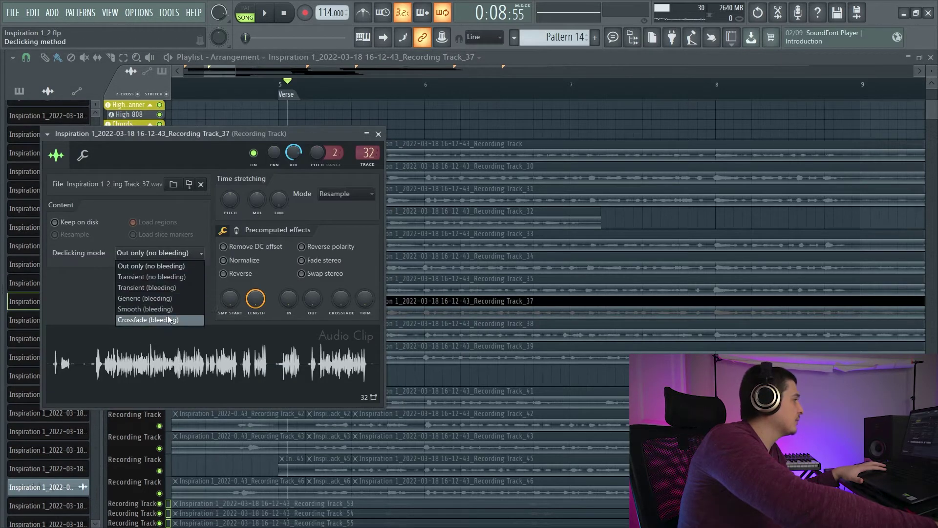
pyautogui.click(169, 318)
pyautogui.click(378, 133)
pyautogui.press('space')
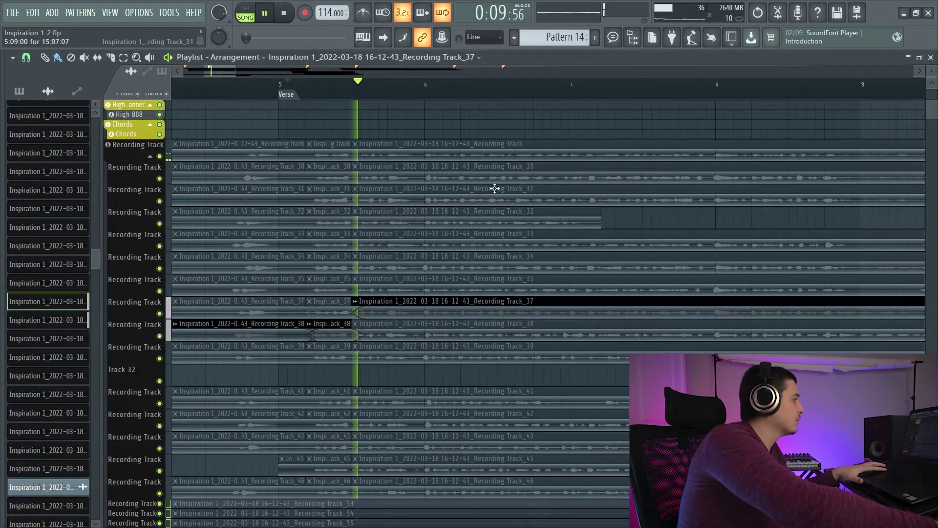
pyautogui.press('space')
pyautogui.press('space')
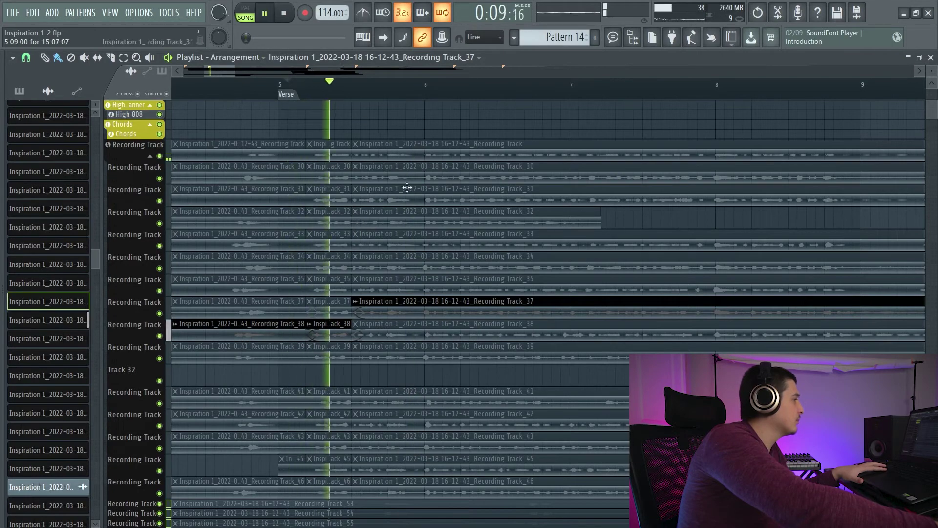
pyautogui.press('space')
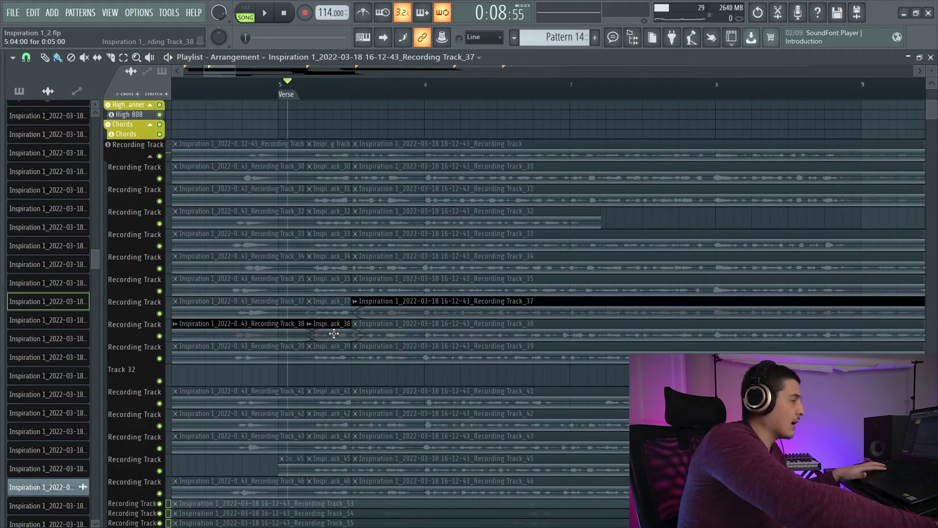
# Step: Switch the Track_38 clip to Smooth (bleeding) declicking and audition the edit
pyautogui.doubleClick(335, 333)
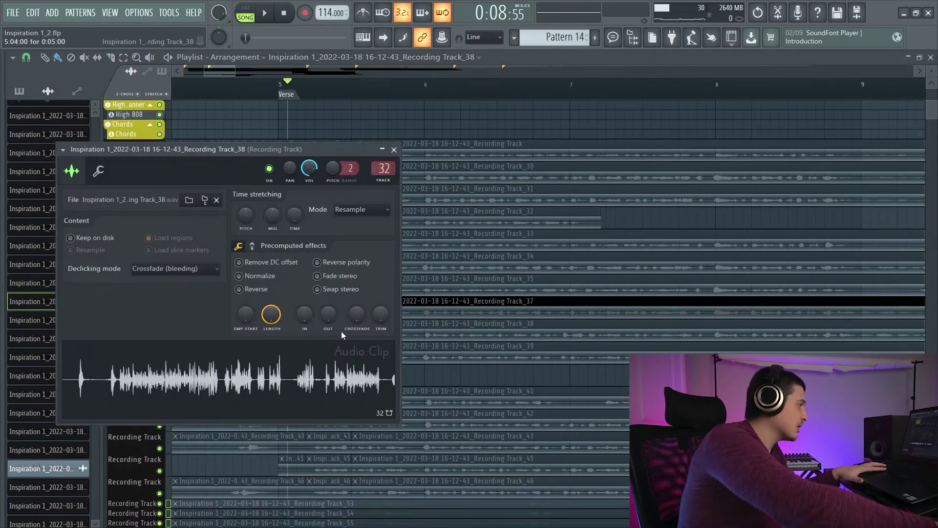
pyautogui.click(174, 268)
pyautogui.click(190, 325)
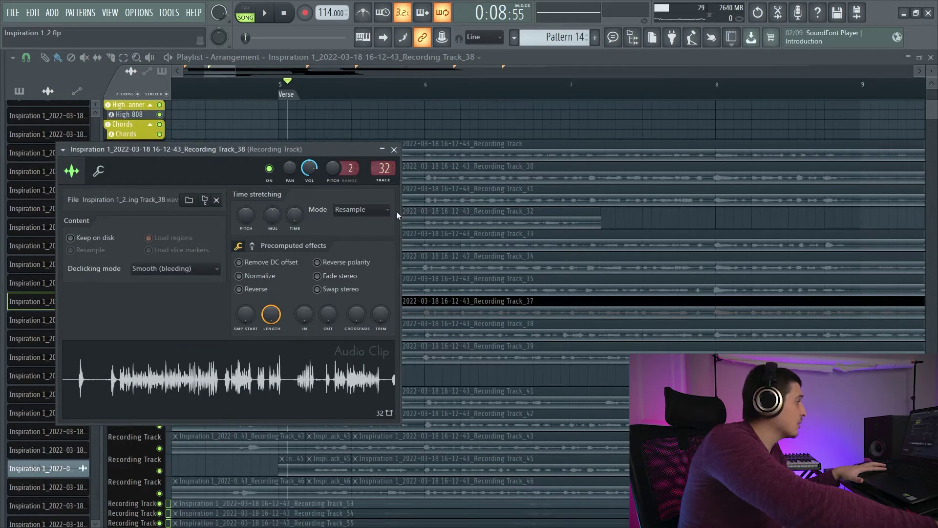
pyautogui.click(394, 149)
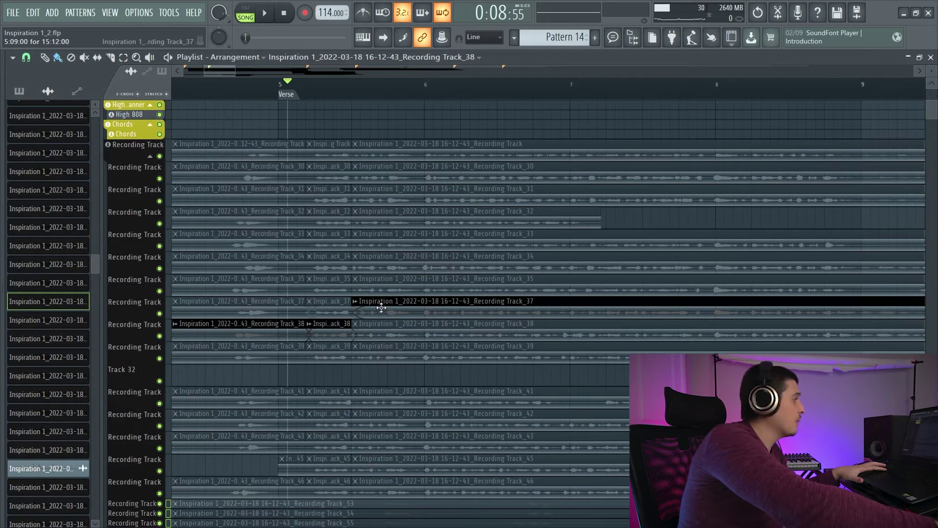
pyautogui.press('space')
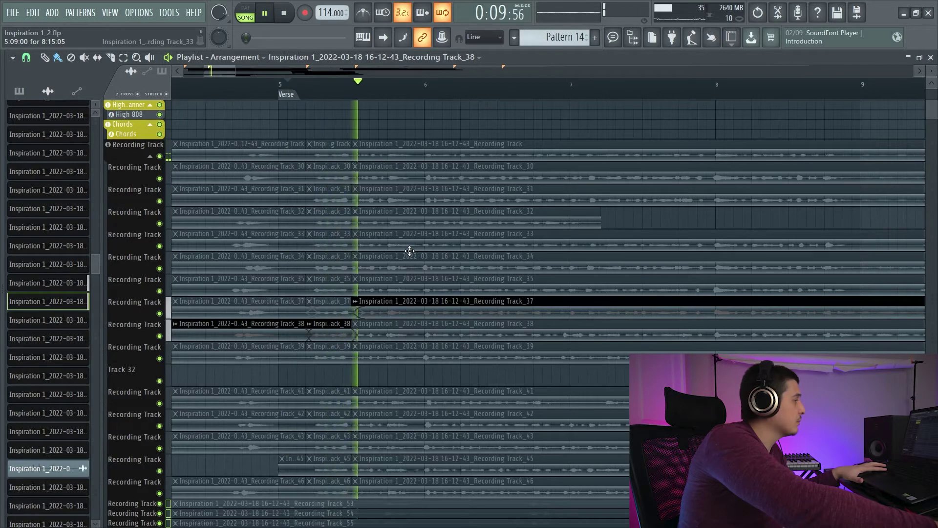
pyautogui.press('space')
# Step: Switch the Track_37 clip to Smooth (bleeding) declicking and audition the edit
pyautogui.doubleClick(391, 303)
pyautogui.click(155, 254)
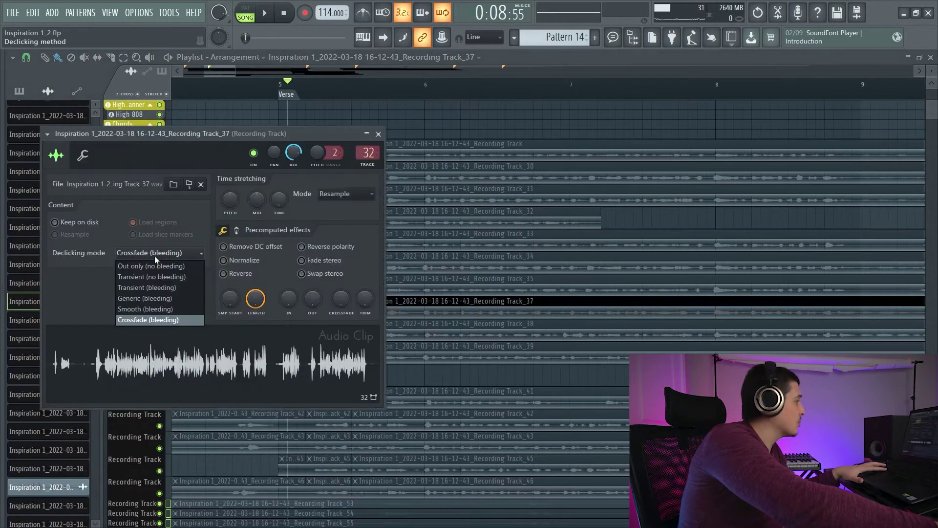
pyautogui.click(162, 308)
pyautogui.click(377, 134)
pyautogui.press('space')
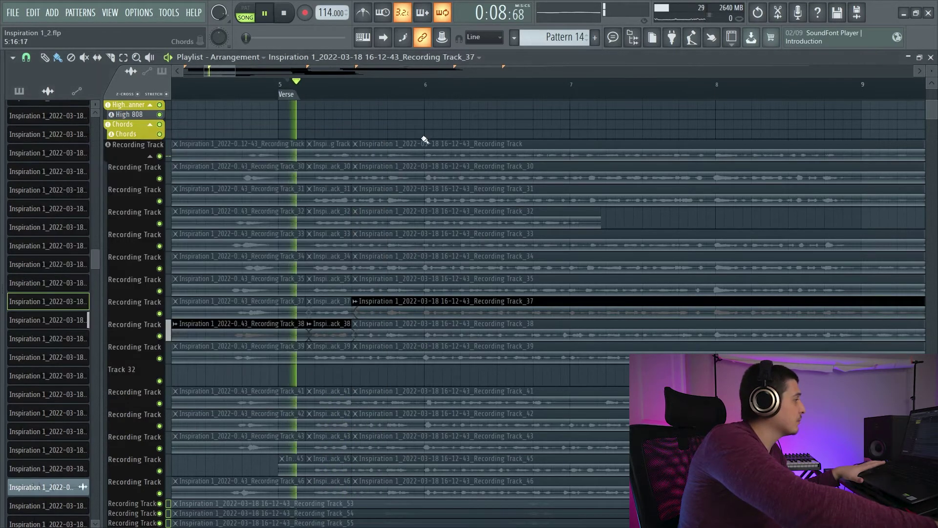
pyautogui.press('space')
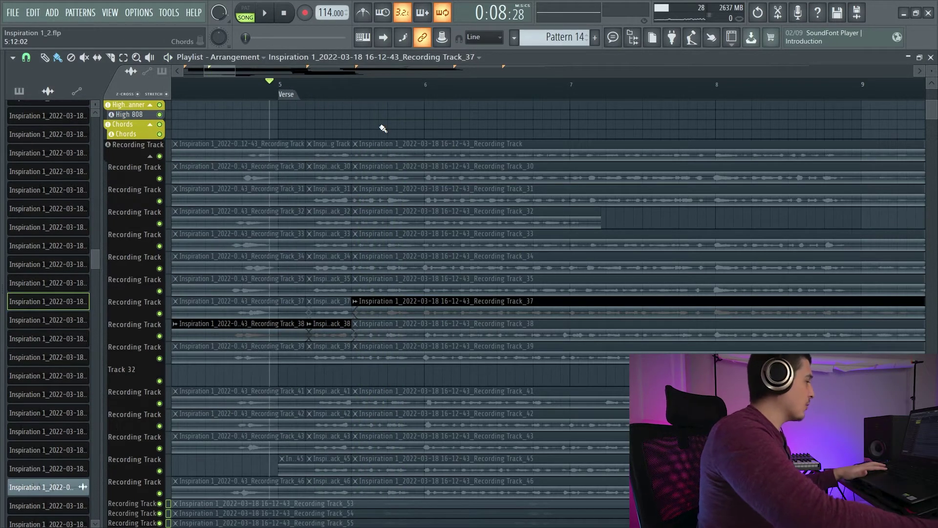
# Step: Replay the comp from bar 5, then slice all stacked takes down to Track_46 at bar 6
pyautogui.press('space')
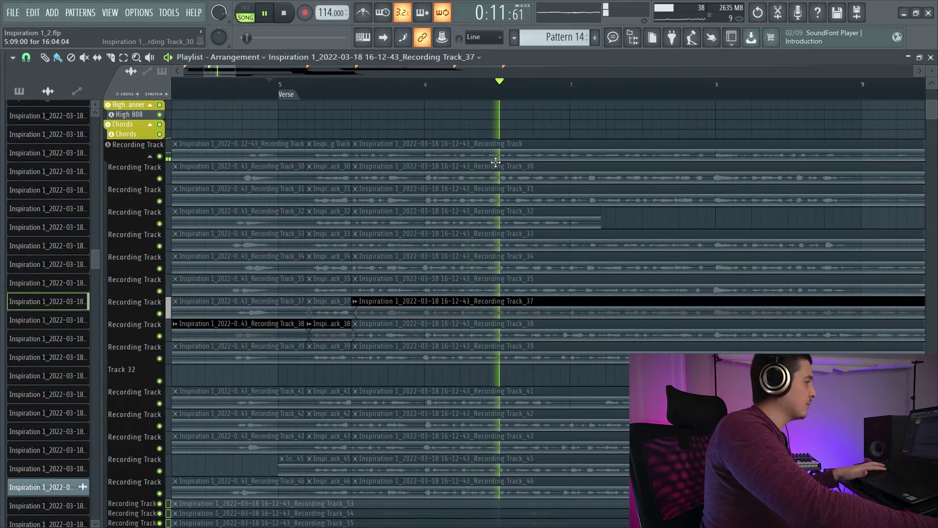
pyautogui.press('space')
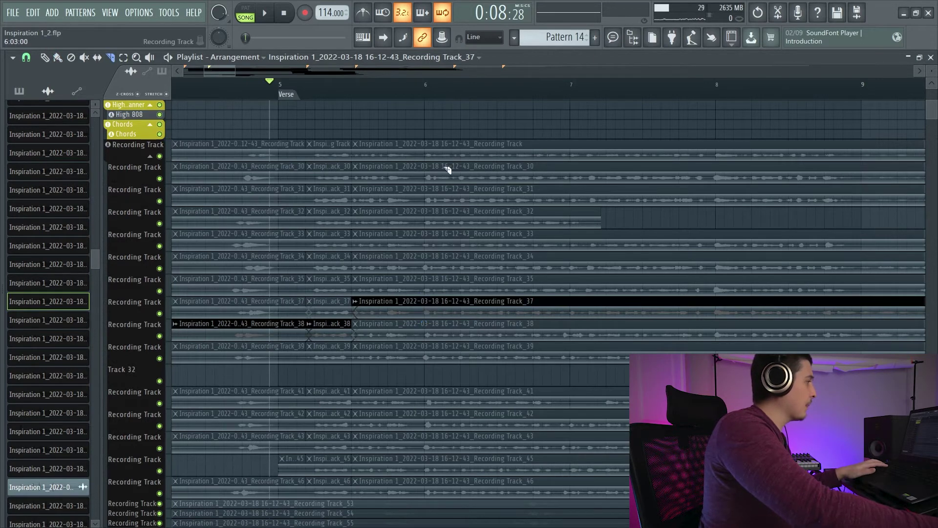
pyautogui.moveTo(433, 107); pyautogui.dragTo(428, 400)
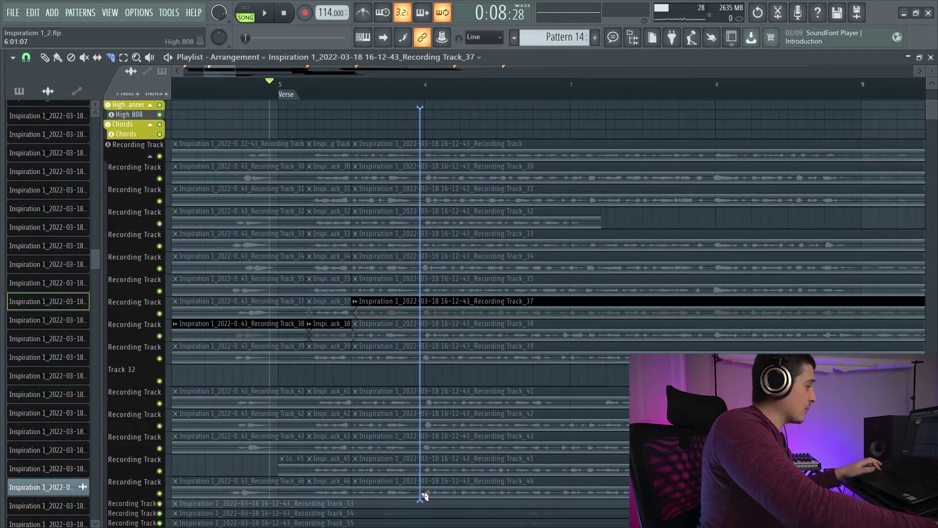
pyautogui.moveTo(424, 497); pyautogui.dragTo(424, 497)
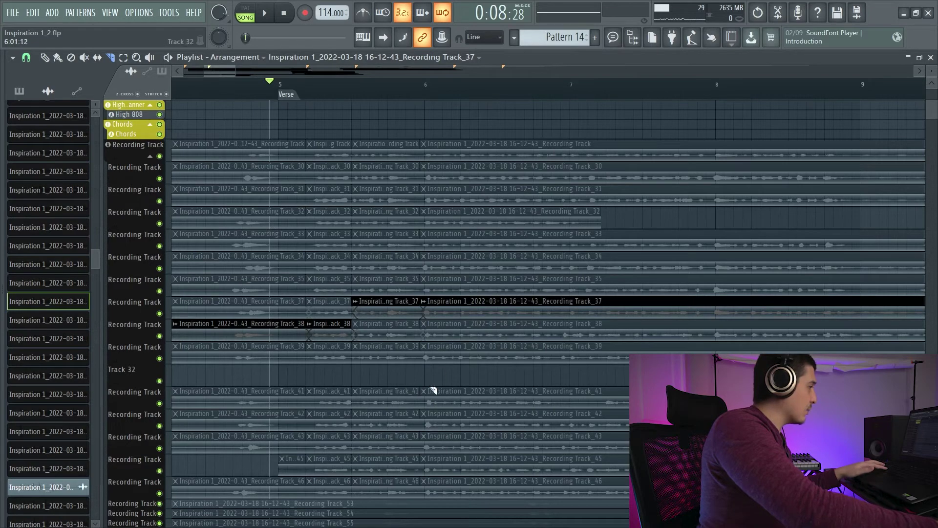
# Step: With the Mute tool, toggle the Track_38 take after bar 6 while auditioning playback
pyautogui.press('t')
pyautogui.click(448, 312)
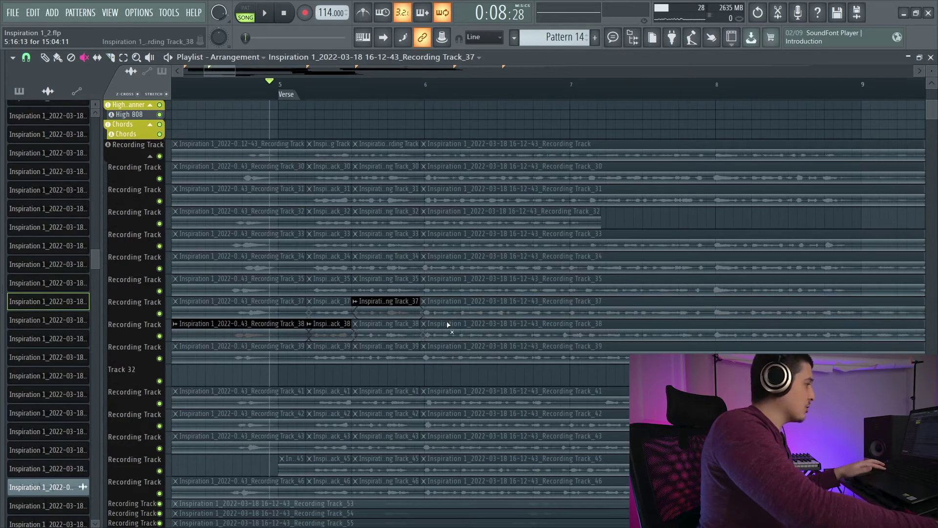
pyautogui.click(464, 328)
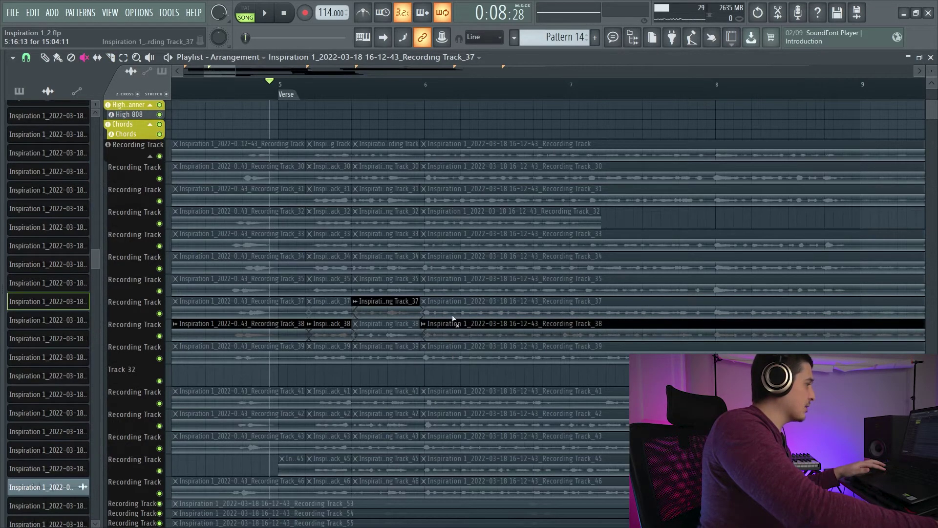
pyautogui.click(452, 323)
pyautogui.press('space')
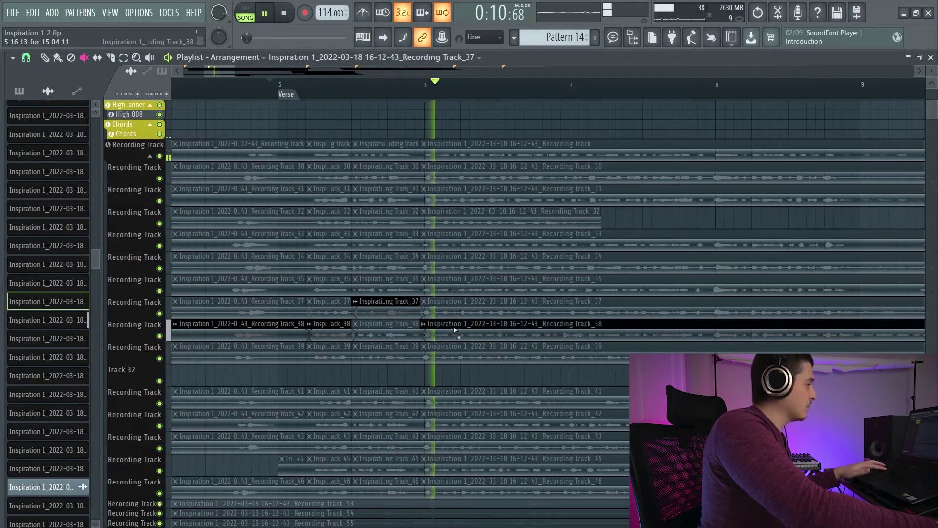
pyautogui.click(474, 331)
pyautogui.click(476, 336)
pyautogui.press('space')
pyautogui.press('space')
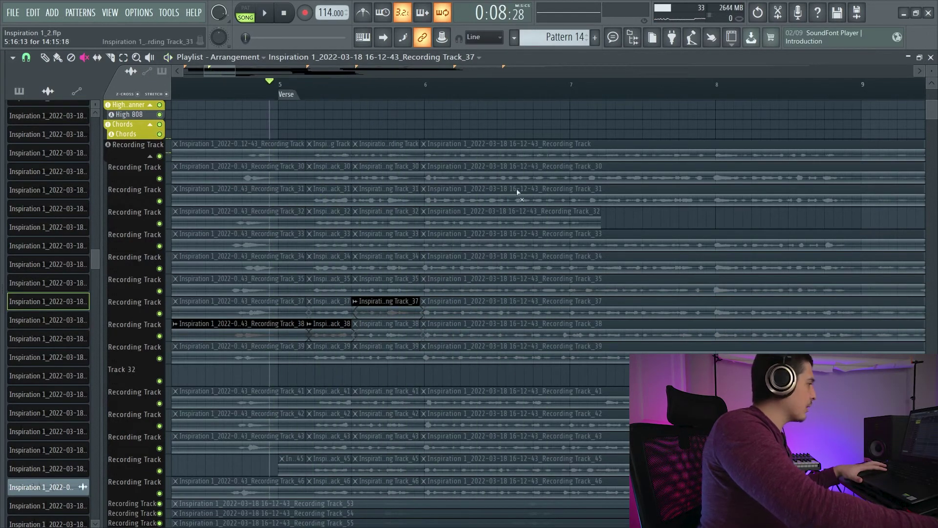
# Step: Try Track_39, then make Track_37 the take after bar 6 and audition it
pyautogui.click(472, 328)
pyautogui.press('space')
pyautogui.click(493, 336)
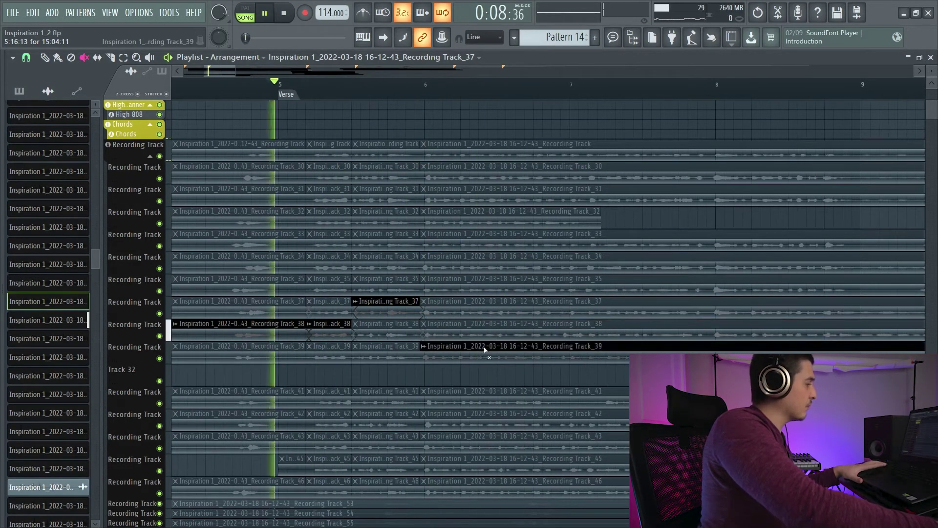
pyautogui.click(489, 314)
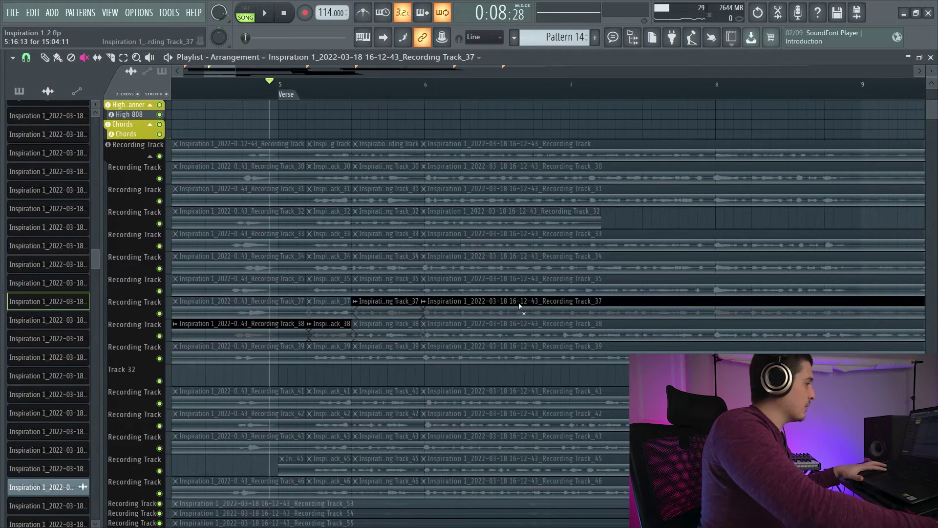
pyautogui.press('space')
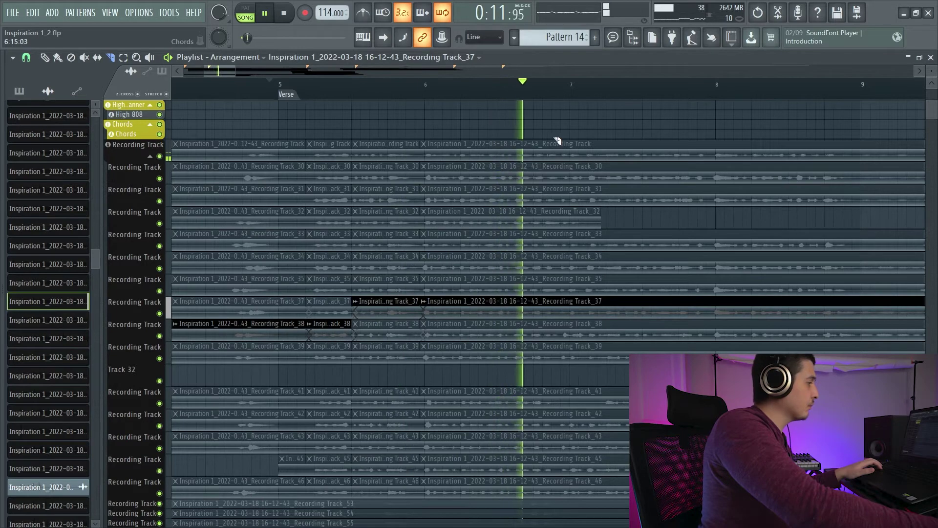
pyautogui.press('space')
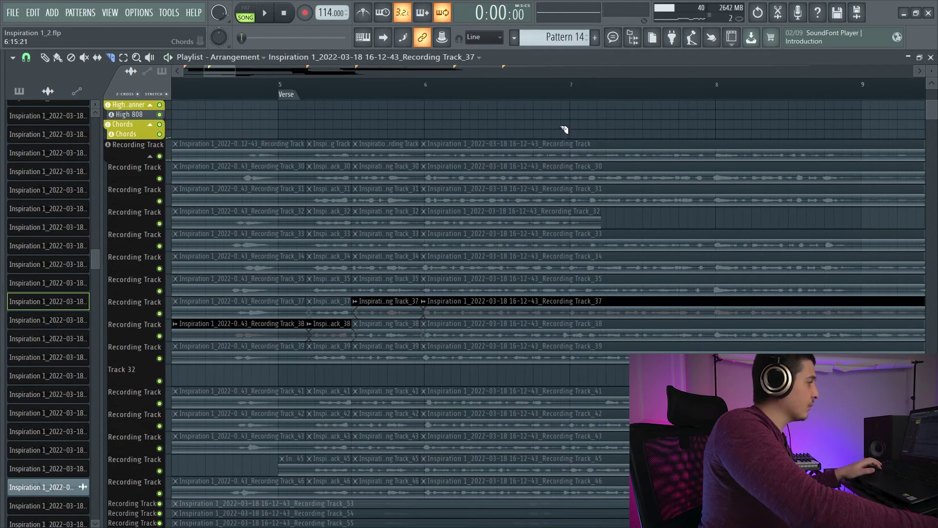
# Step: Cut all takes near bar 7, re-toggle the Track_37 sections, and mute Track_41 around bars 6–7
pyautogui.moveTo(561, 129); pyautogui.dragTo(561, 484)
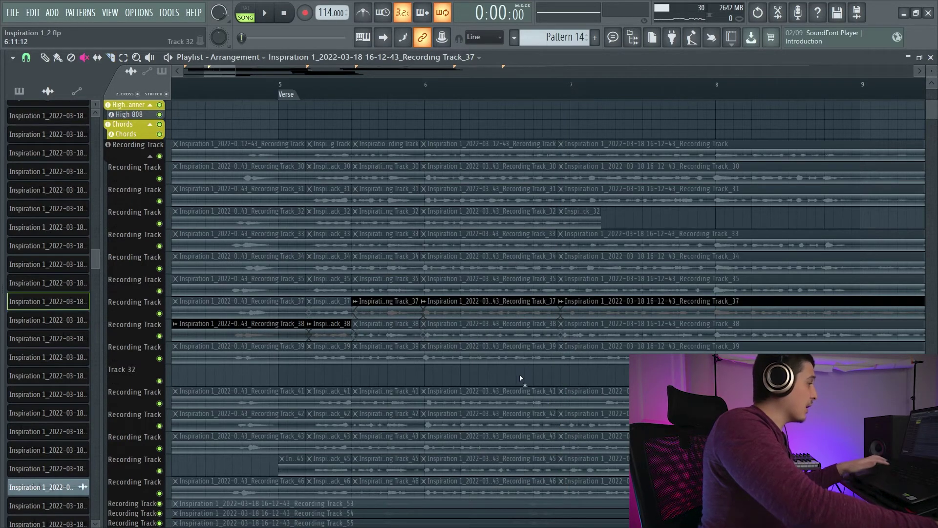
pyautogui.press('t')
pyautogui.click(586, 308)
pyautogui.click(494, 309)
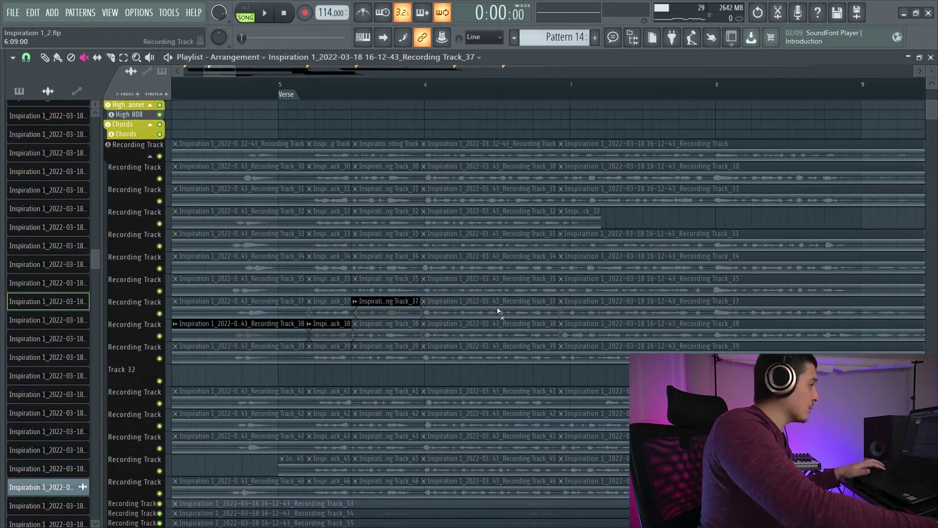
pyautogui.click(481, 402)
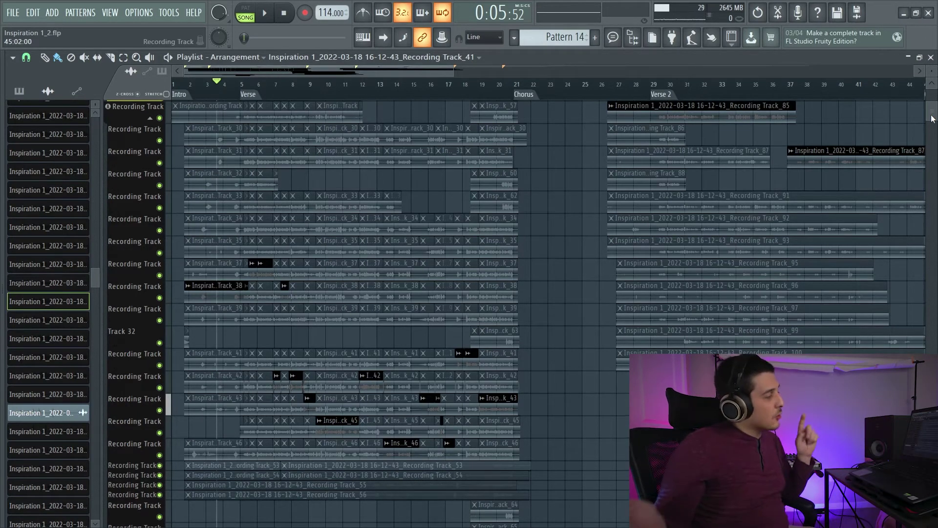
# Step: Adjust the playlist track height, then open the Channel rack with F6
pyautogui.scroll(3, 932, 118)
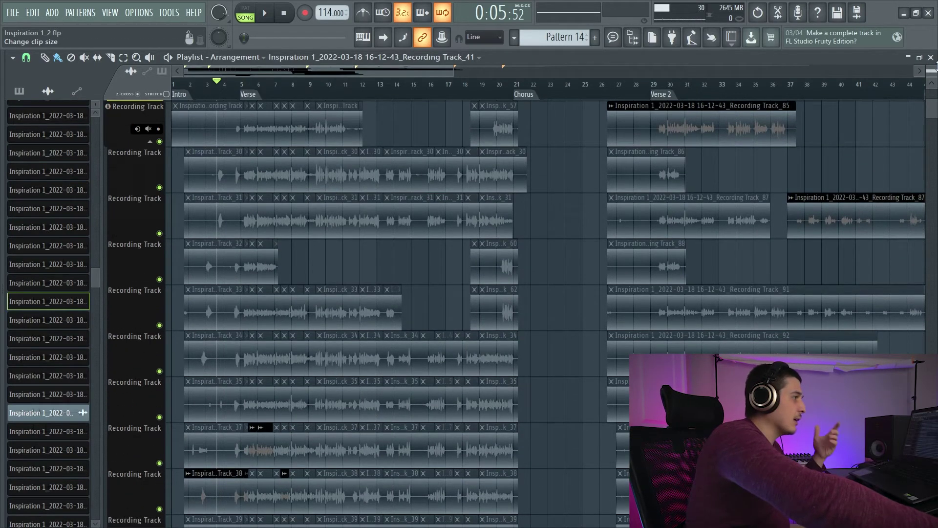
pyautogui.scroll(-3, 932, 66)
pyautogui.press('F6')
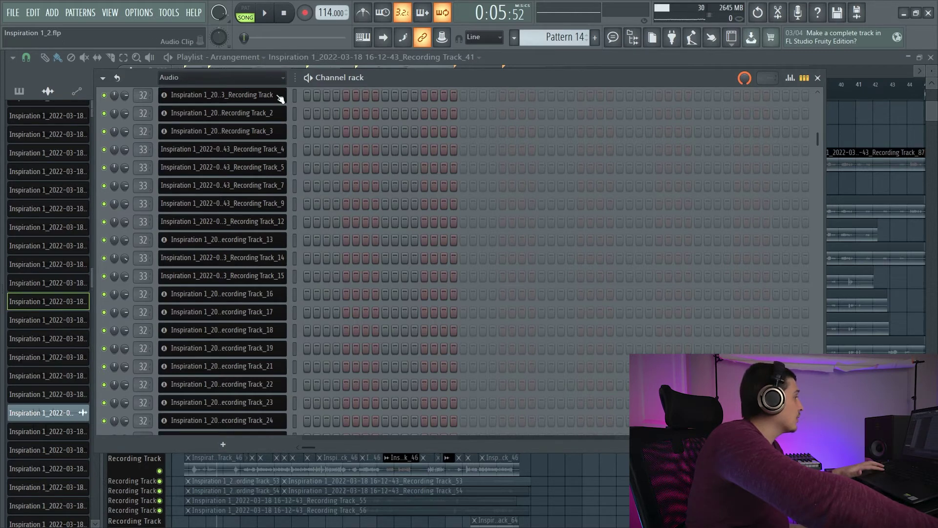
# Step: Route all recording take channels to mixer insert 32, Recording Track, then return to the playlist
pyautogui.moveTo(290, 107); pyautogui.dragTo(300, 490)
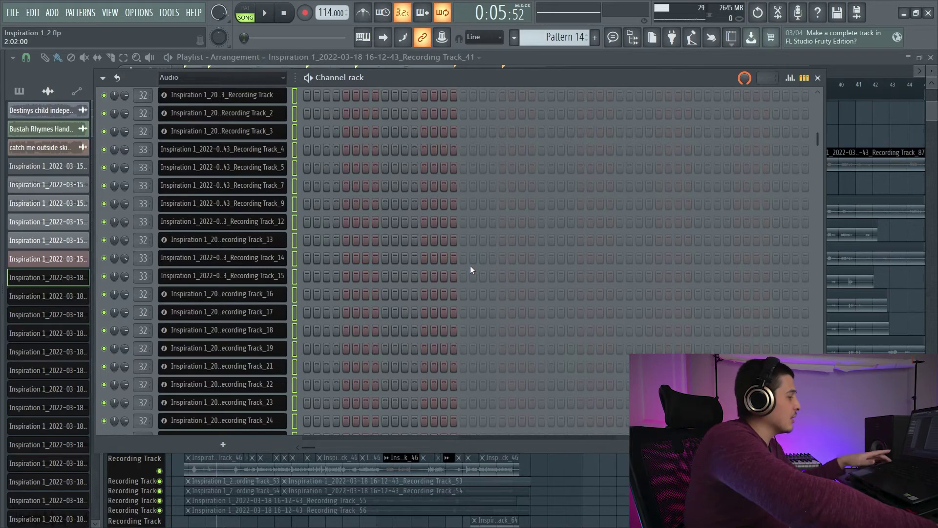
pyautogui.press('F9')
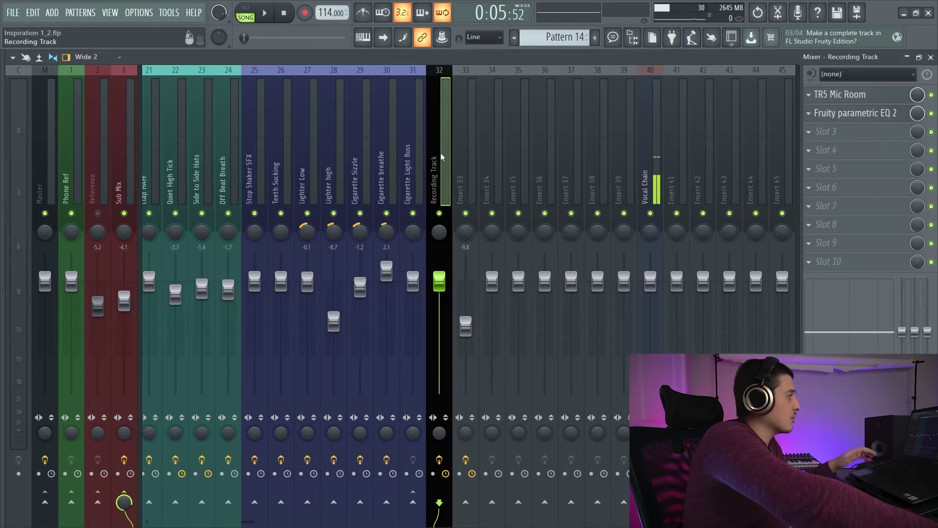
pyautogui.rightClick(441, 156)
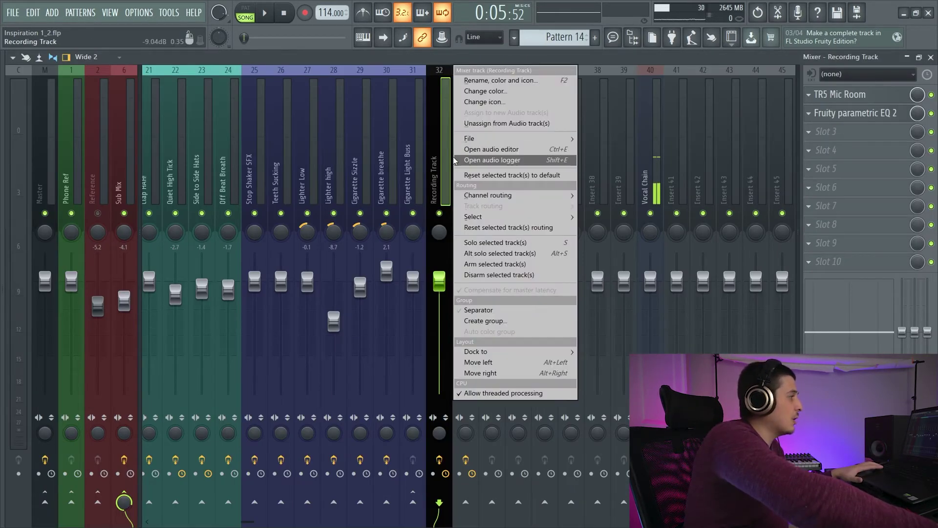
pyautogui.moveTo(516, 198)
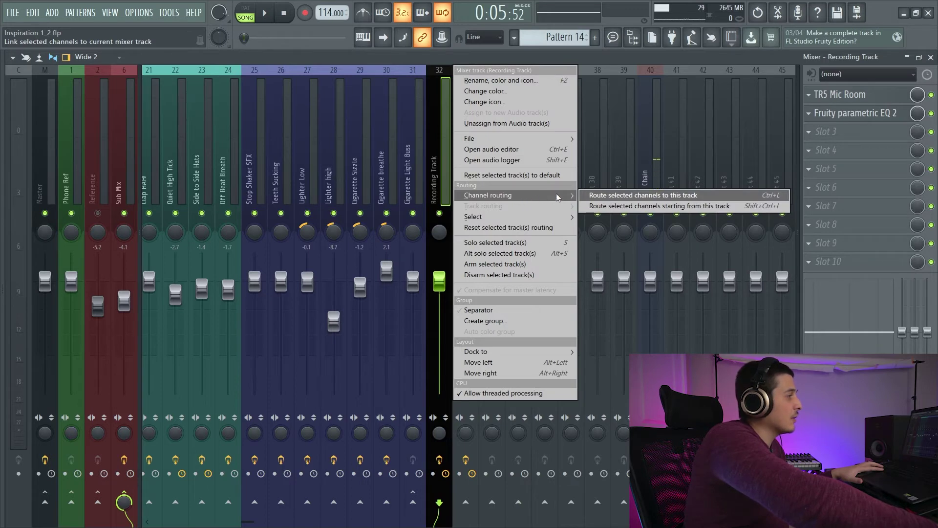
pyautogui.click(648, 195)
pyautogui.press('F9')
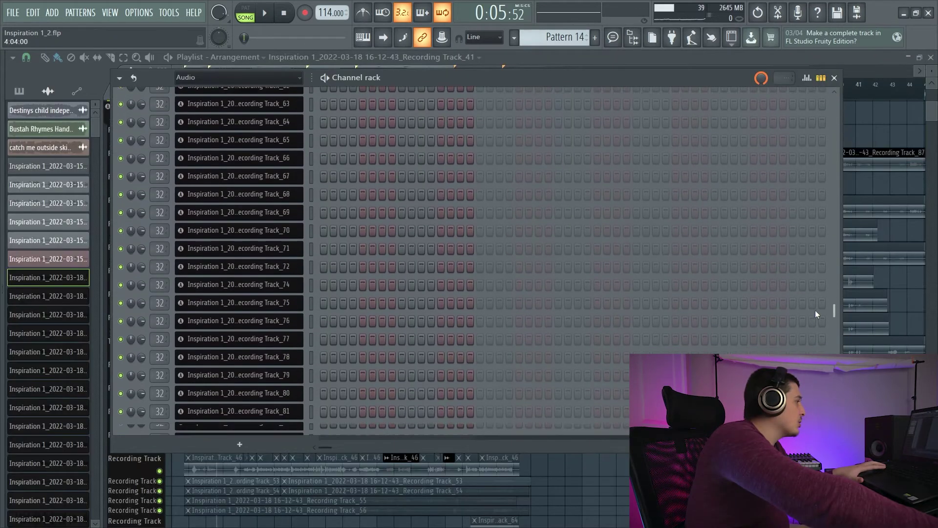
pyautogui.scroll(-10, 815, 314)
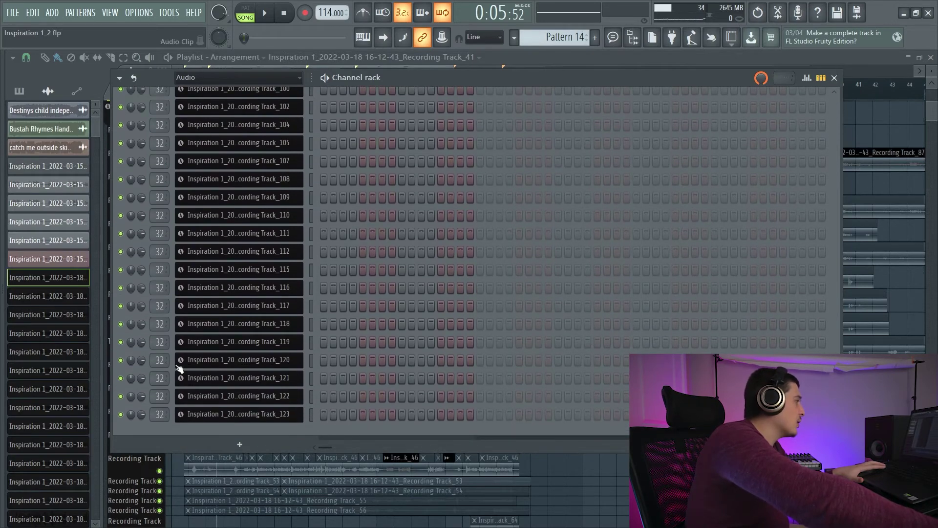
pyautogui.press('F6')
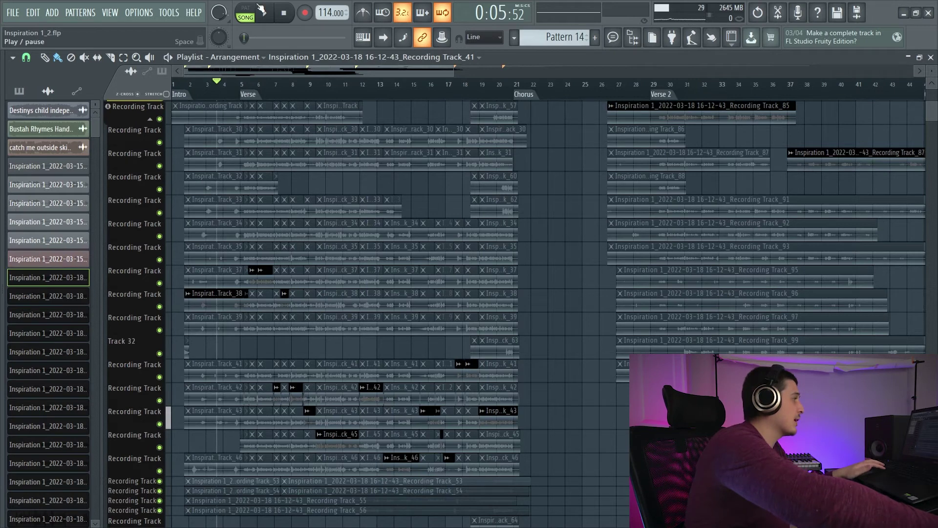
# Step: Time-select the verse takes from bar 2 up to the chorus, then scroll to check the clips
pyautogui.moveTo(184, 84); pyautogui.dragTo(515, 99)
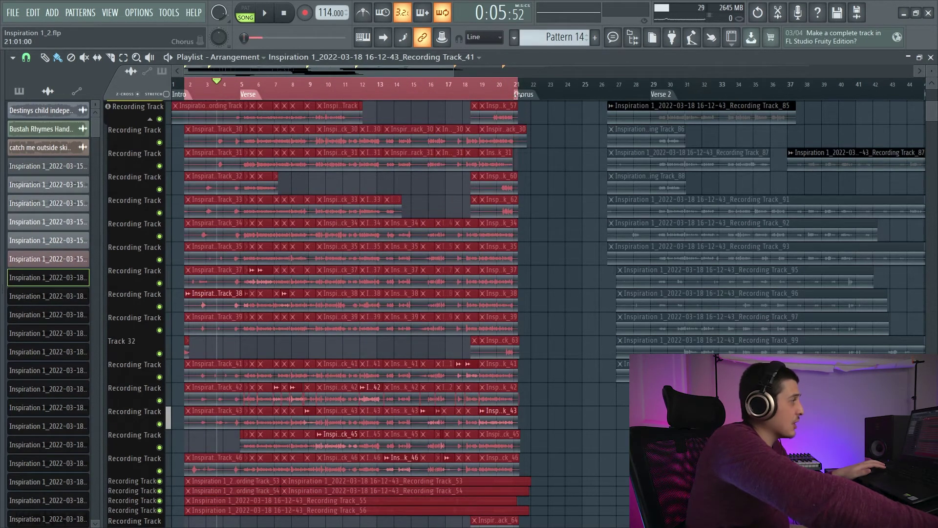
pyautogui.moveTo(382, 65); pyautogui.dragTo(367, 83)
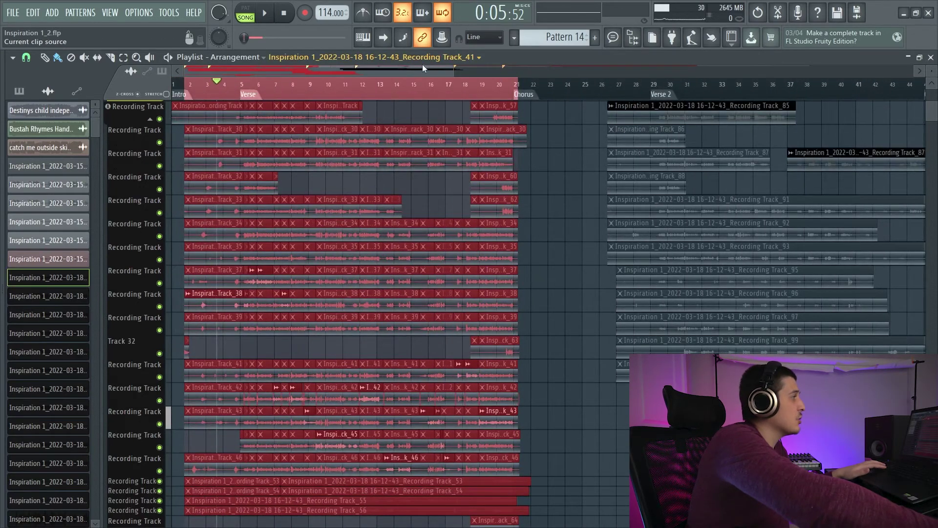
pyautogui.scroll(1, 552, 112)
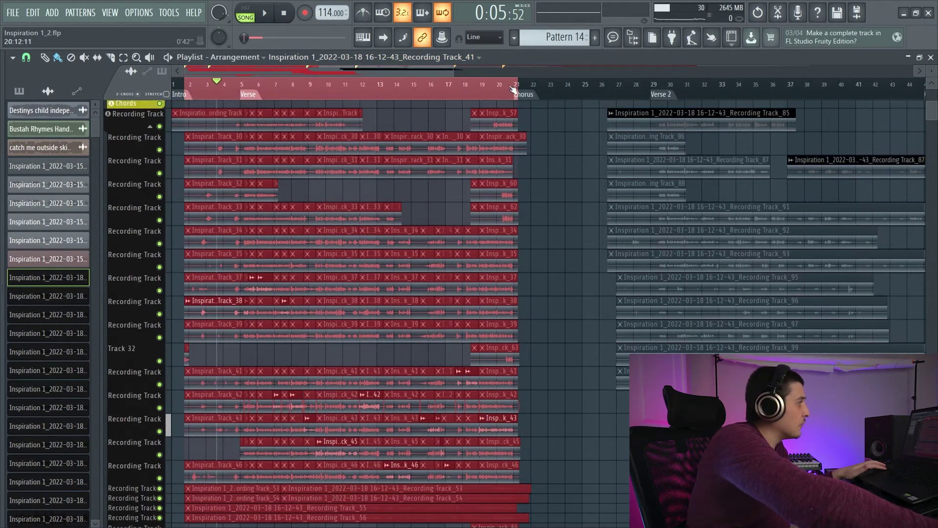
pyautogui.scroll(-10, 903, 170)
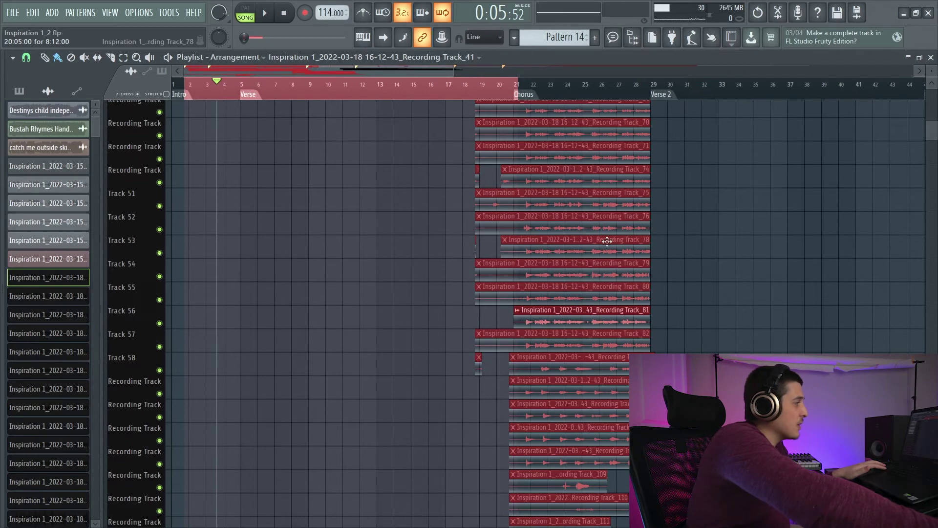
pyautogui.scroll(15, 827, 184)
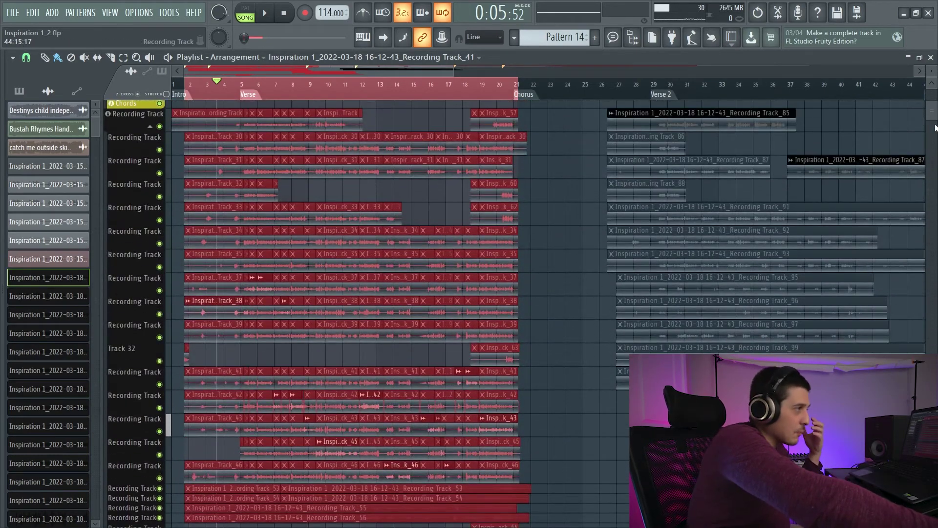
pyautogui.moveTo(932, 110); pyautogui.dragTo(932, 117)
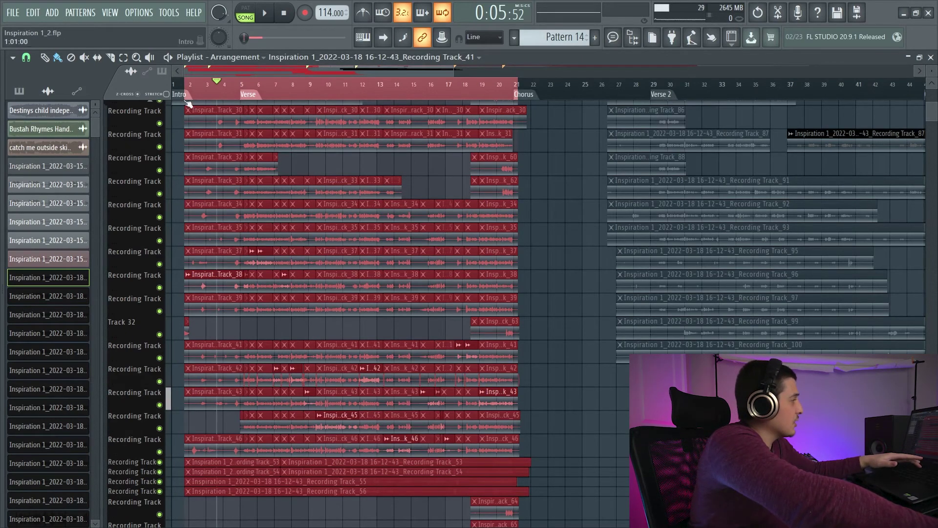
# Step: Arm the Recording Track insert and set it to record post effects
pyautogui.press('F9')
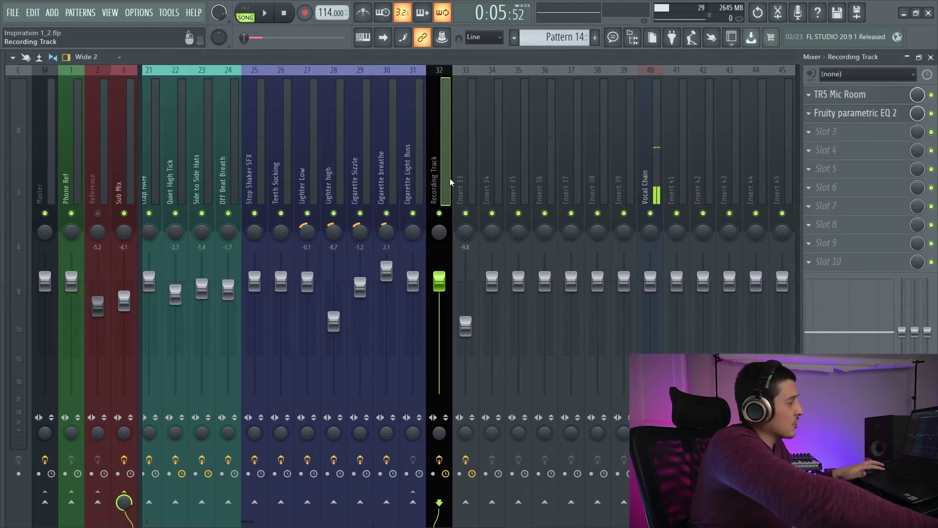
pyautogui.press('Right')
pyautogui.press('Left')
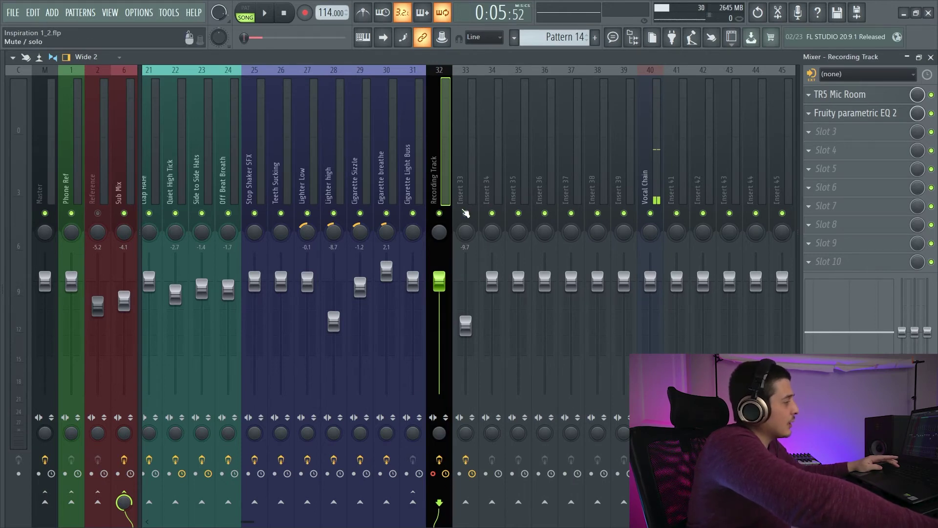
pyautogui.click(433, 474)
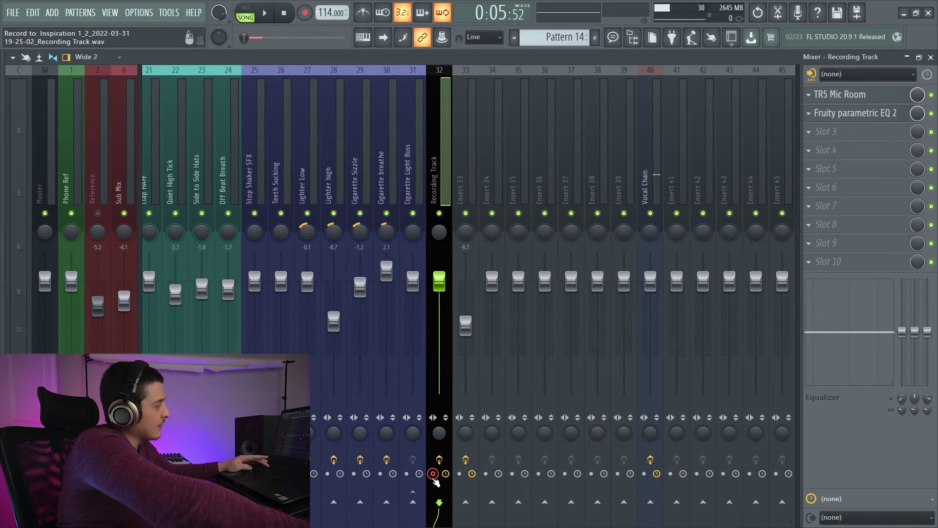
pyautogui.click(811, 73)
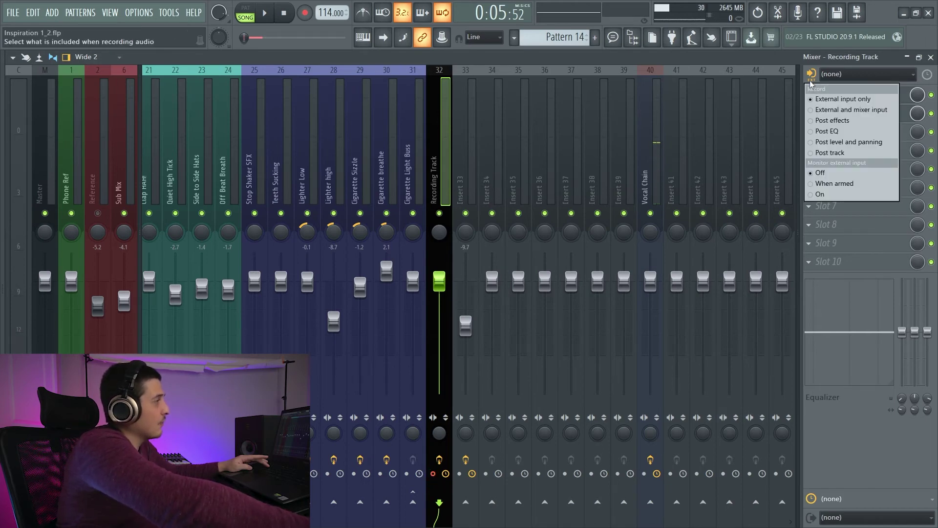
pyautogui.click(833, 120)
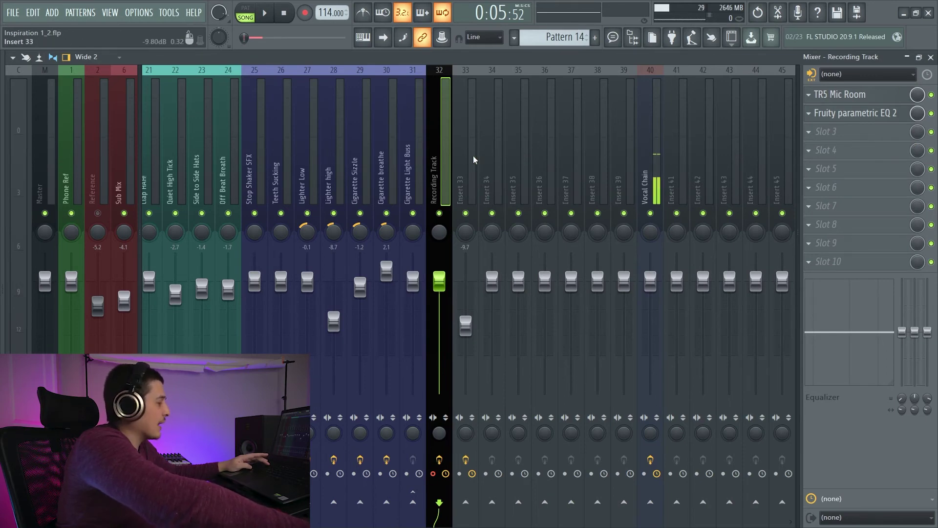
# Step: Centre the track's pan, lower Parametric EQ 2's output to -18 dB, and open render settings
pyautogui.moveTo(439, 232); pyautogui.dragTo(440, 230)
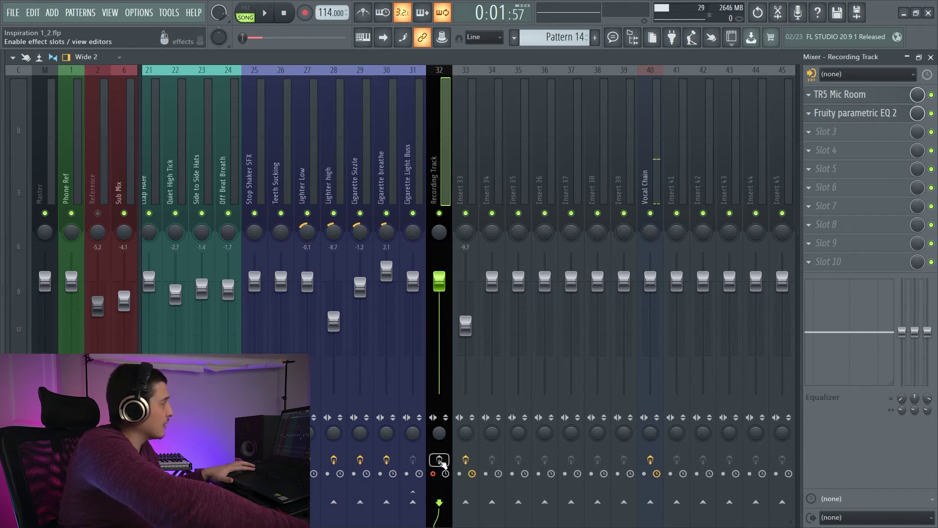
pyautogui.rightClick(440, 460)
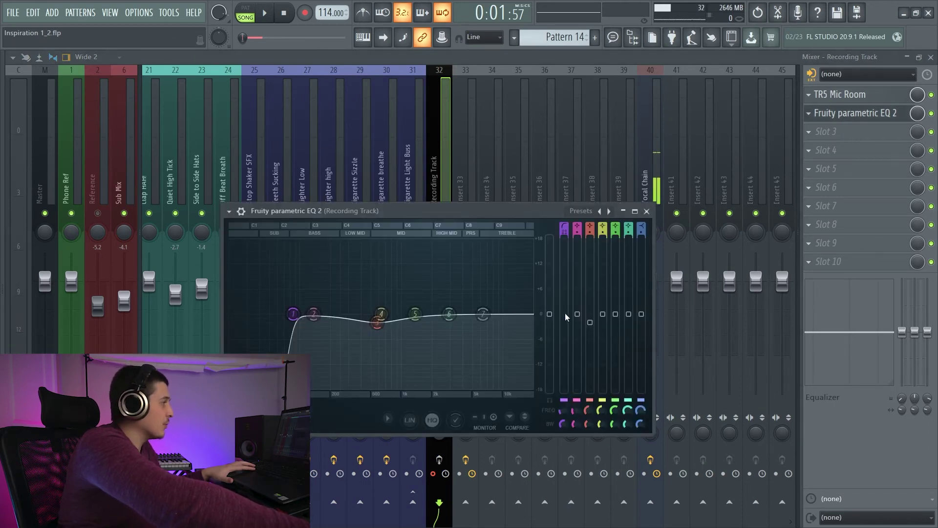
pyautogui.moveTo(549, 314); pyautogui.dragTo(549, 389)
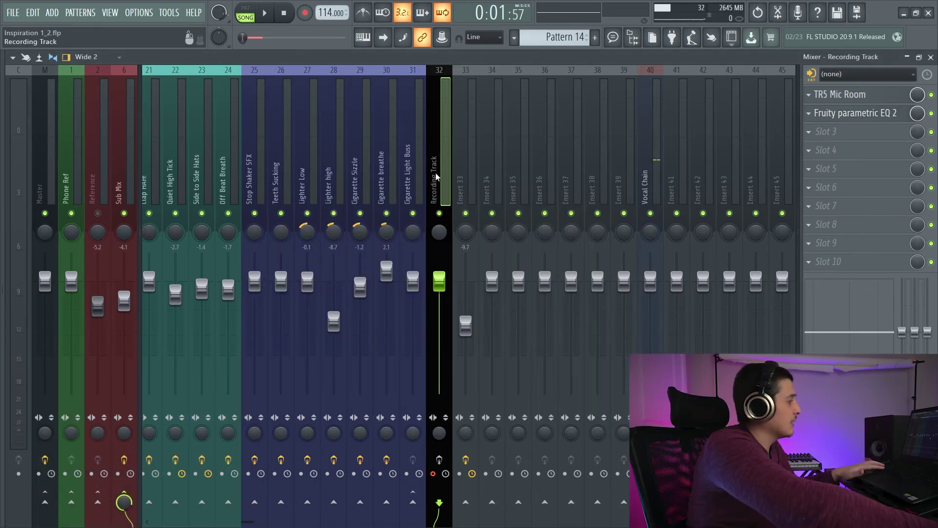
pyautogui.click(647, 211)
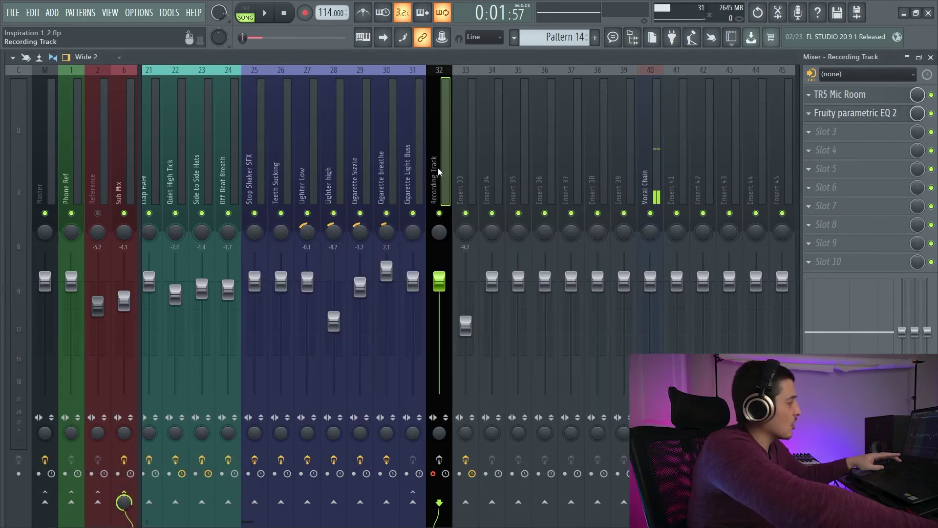
pyautogui.hotkey('ctrl', 'alt', 'r')
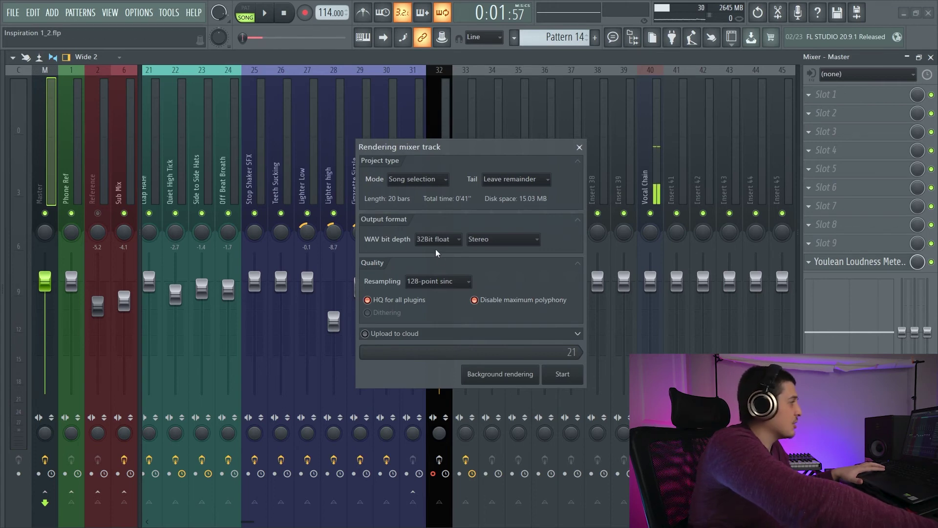
# Step: Render the Recording Track to an audio clip with 32-point sinc resampling
pyautogui.click(457, 282)
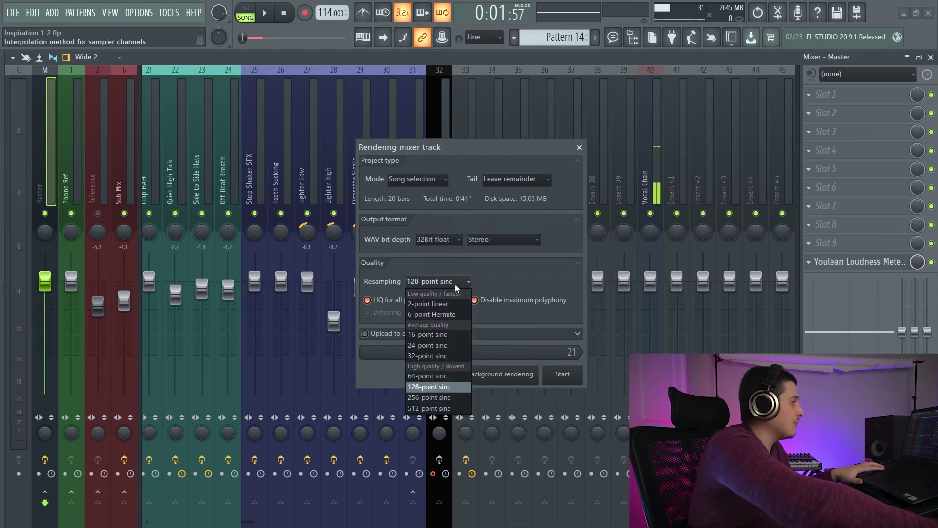
pyautogui.click(441, 357)
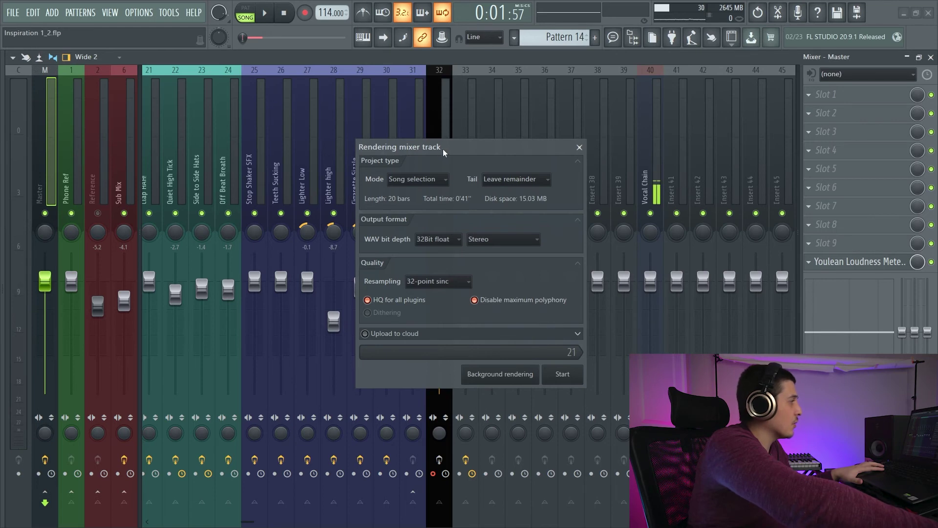
pyautogui.moveTo(443, 148); pyautogui.dragTo(415, 158)
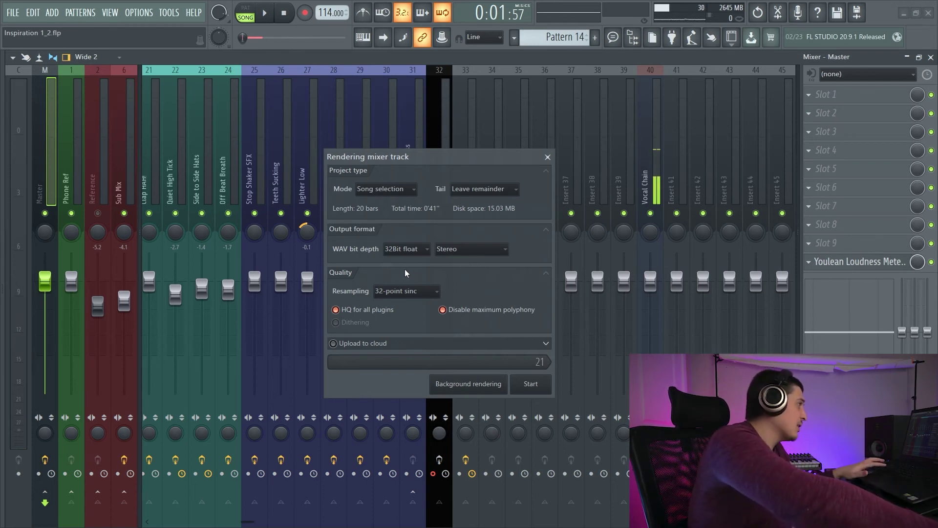
pyautogui.moveTo(409, 159); pyautogui.dragTo(455, 120)
pyautogui.click(577, 344)
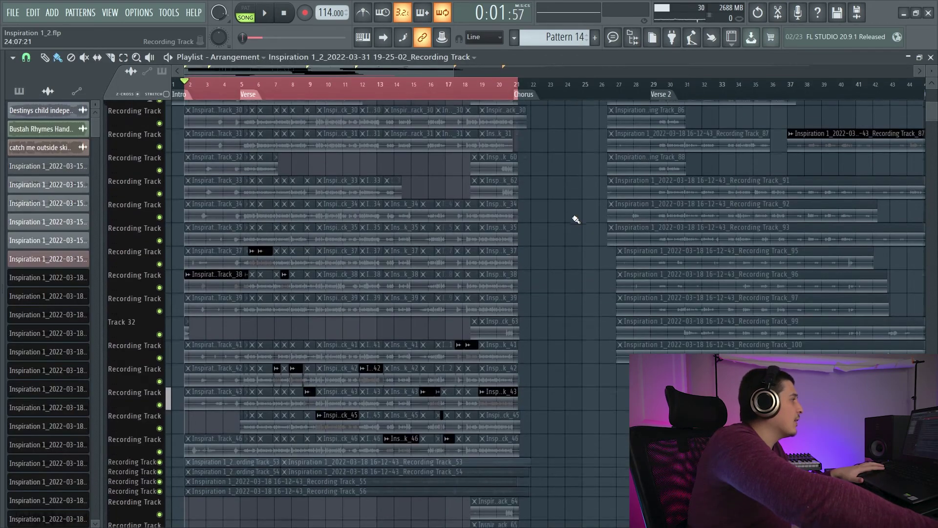
# Step: Slice the rendered clip at bar 21 and delete the leftover tail
pyautogui.scroll(2, 576, 219)
pyautogui.scroll(-20, 688, 247)
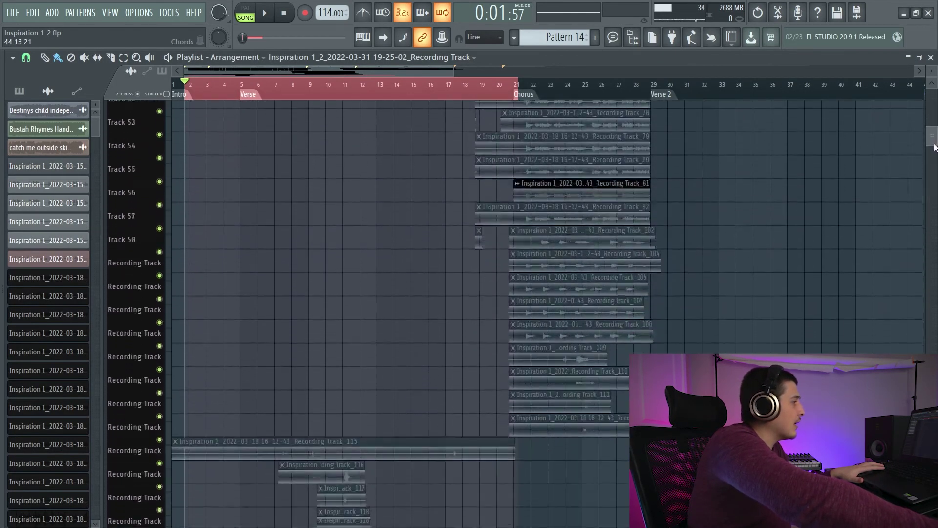
pyautogui.press('c')
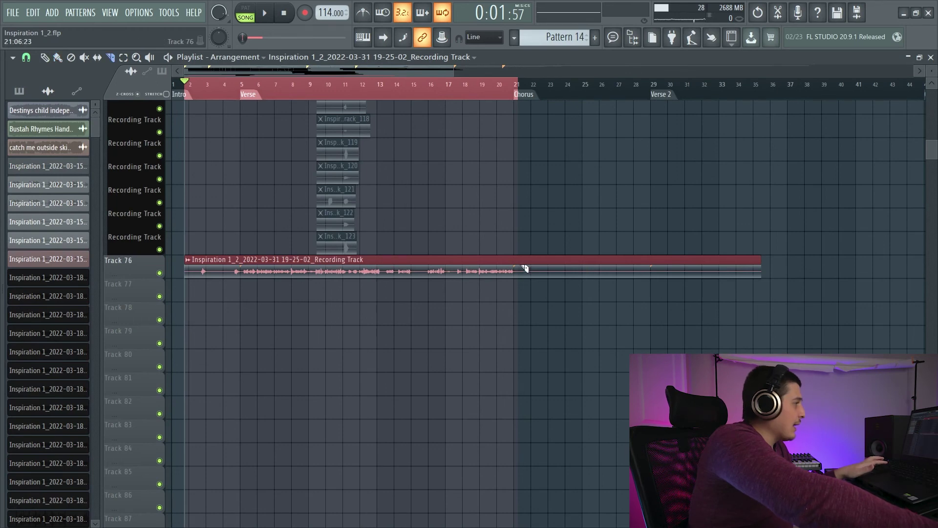
pyautogui.moveTo(519, 230); pyautogui.dragTo(524, 306)
pyautogui.rightClick(573, 261)
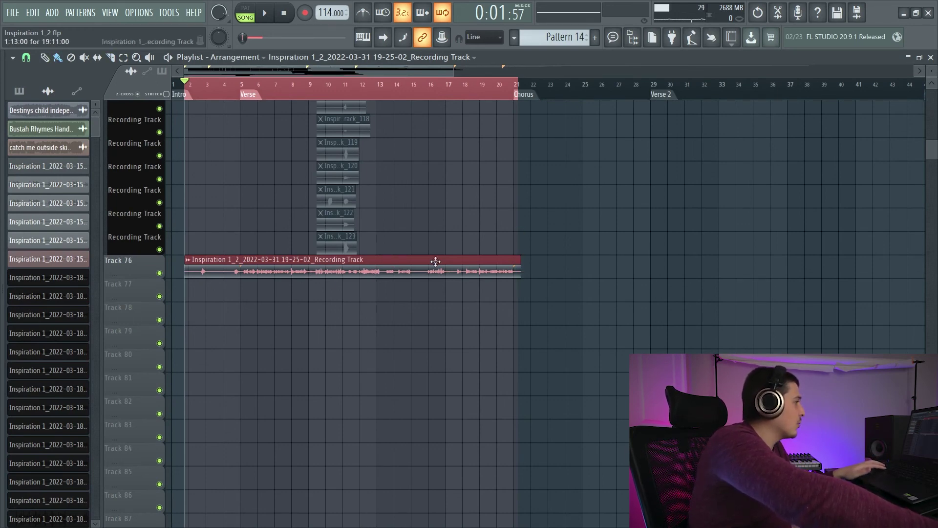
# Step: Select and delete all the old vocal take clips in the playlist
pyautogui.press('F9')
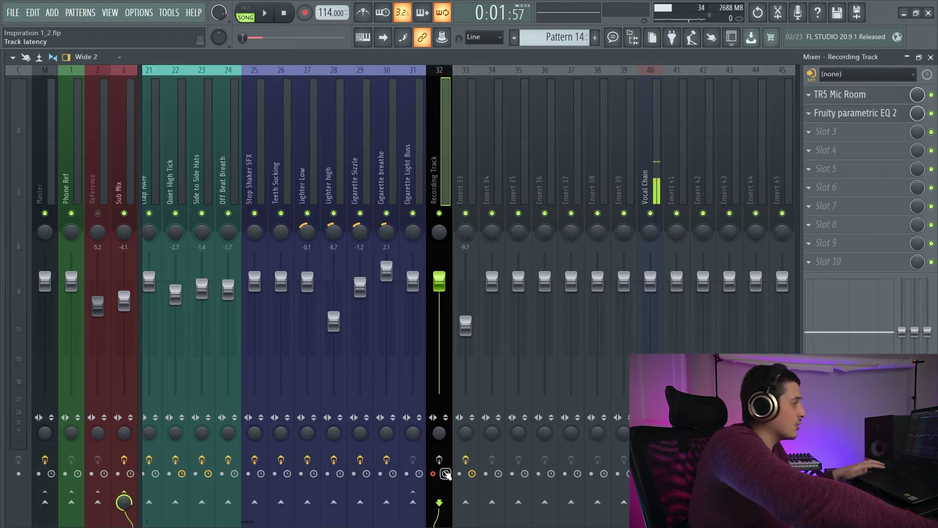
pyautogui.press('F9')
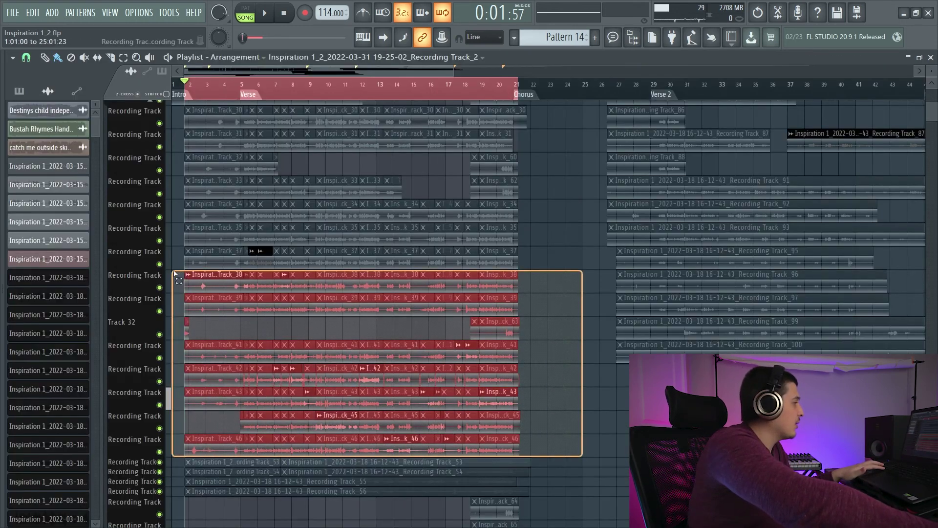
pyautogui.moveTo(177, 276); pyautogui.dragTo(250, 196)
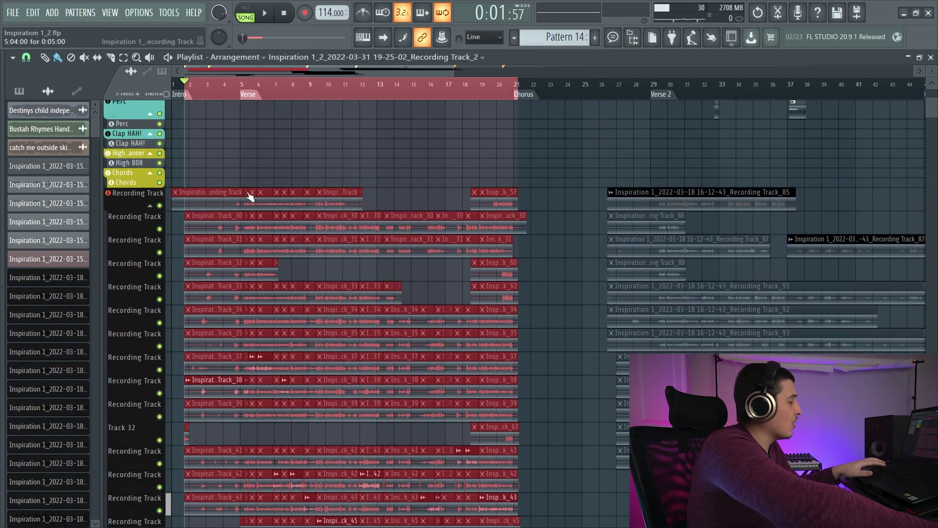
pyautogui.press('Delete')
# Step: Raise the Recording Track's Parametric EQ 2 level back to 0 dB
pyautogui.press('F9')
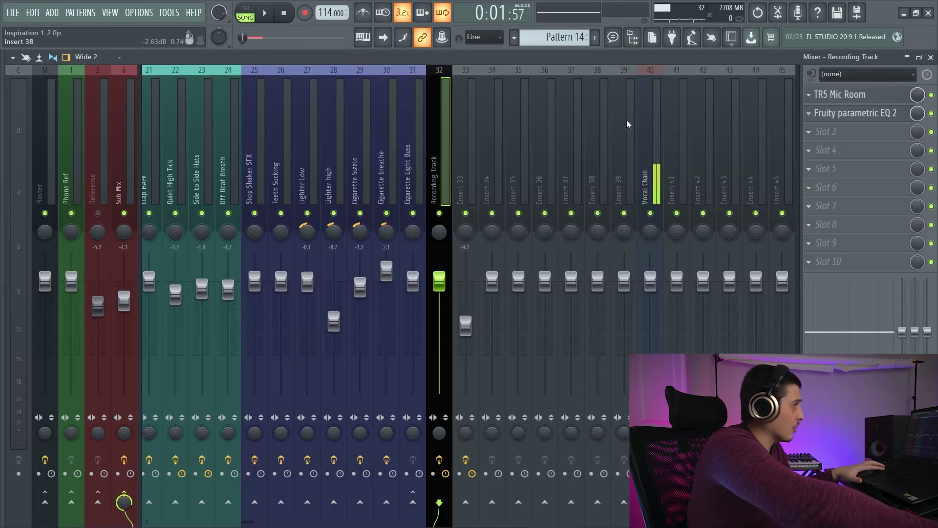
pyautogui.click(833, 116)
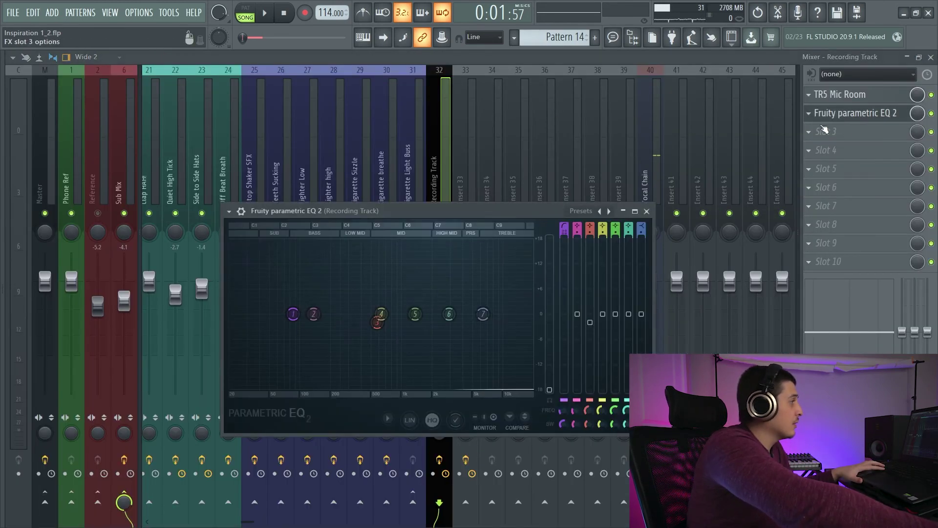
pyautogui.moveTo(550, 391); pyautogui.dragTo(550, 314)
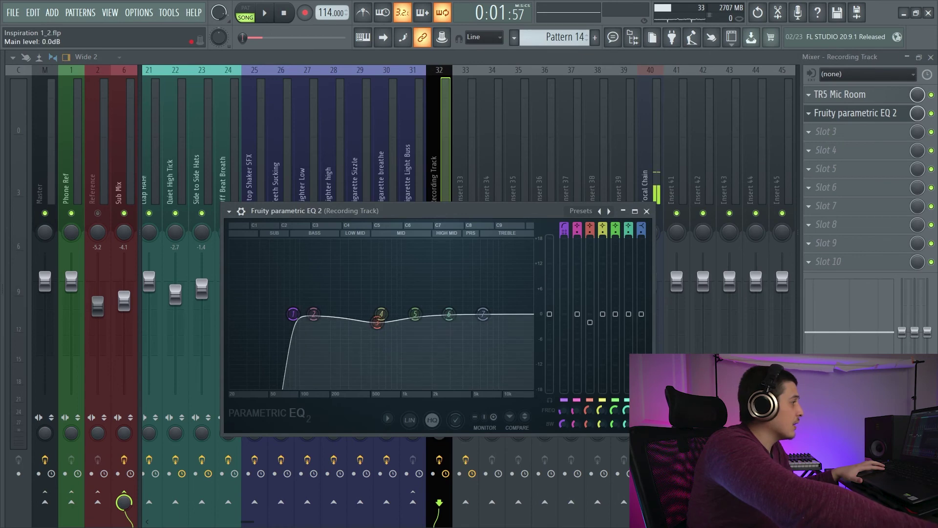
pyautogui.rightClick(549, 318)
pyautogui.click(576, 397)
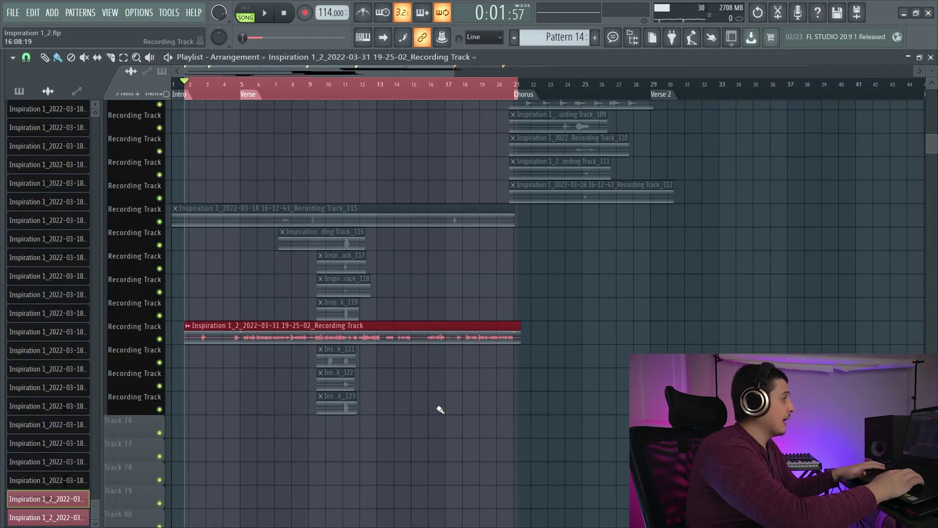
# Step: Check the rendered vocal clip on the top Recording Track lane and undo its accidental nudge
pyautogui.scroll(10, 439, 409)
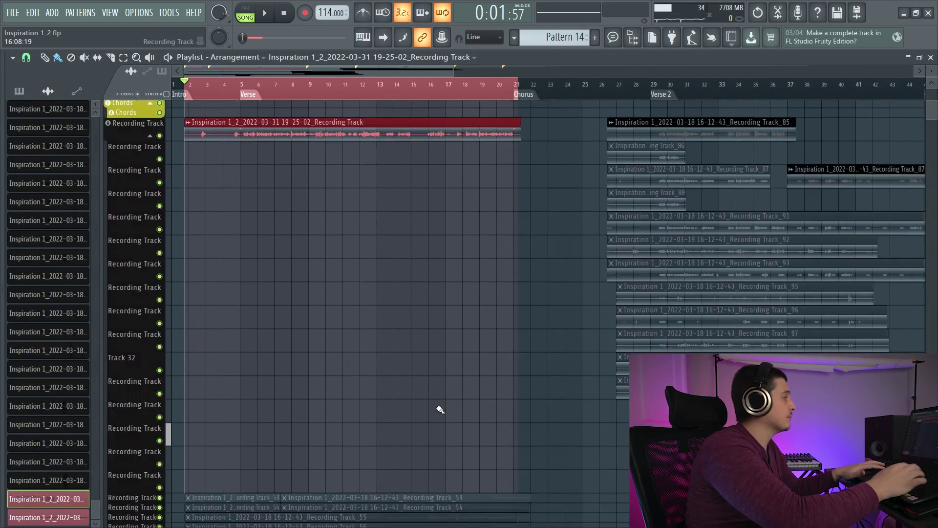
pyautogui.scroll(-4, 428, 316)
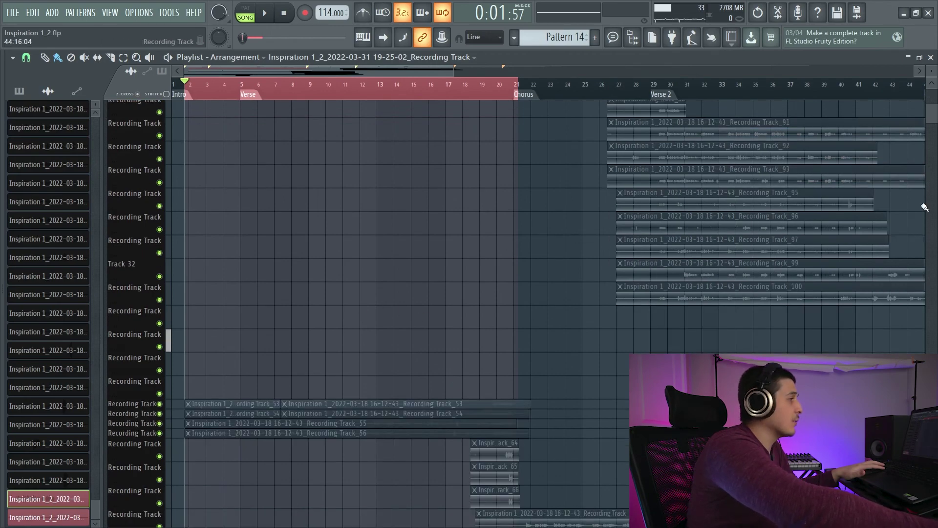
pyautogui.scroll(3, 931, 118)
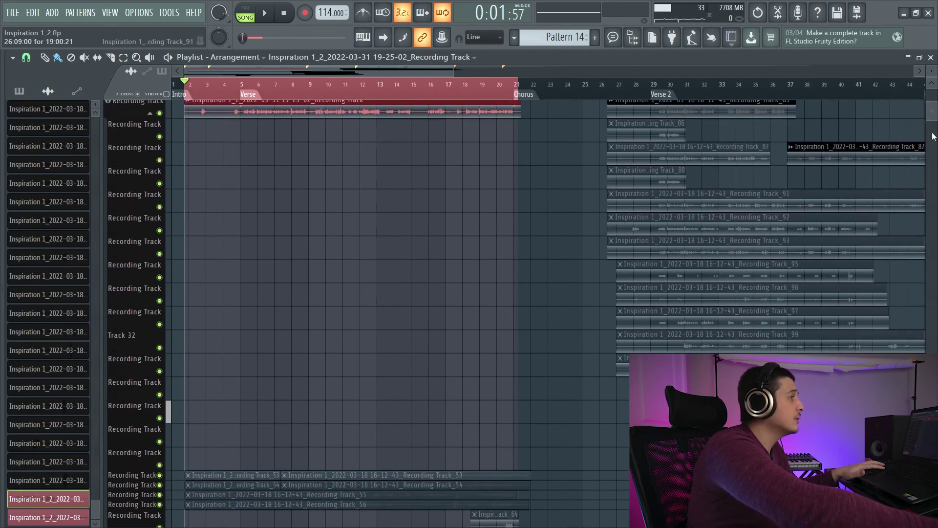
pyautogui.scroll(8, 932, 115)
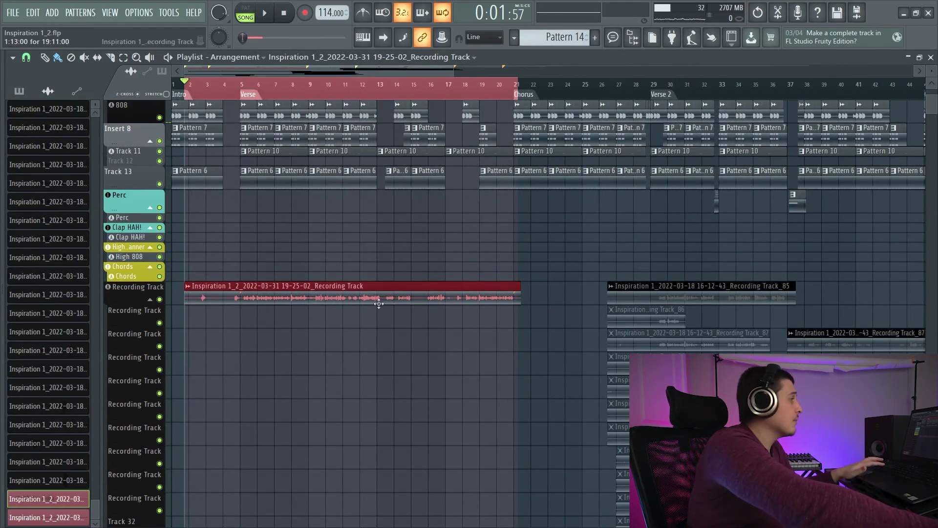
pyautogui.moveTo(306, 298)
pyautogui.mouseDown()
pyautogui.moveTo(297, 348)
pyautogui.moveTo(309, 291)
pyautogui.mouseUp()
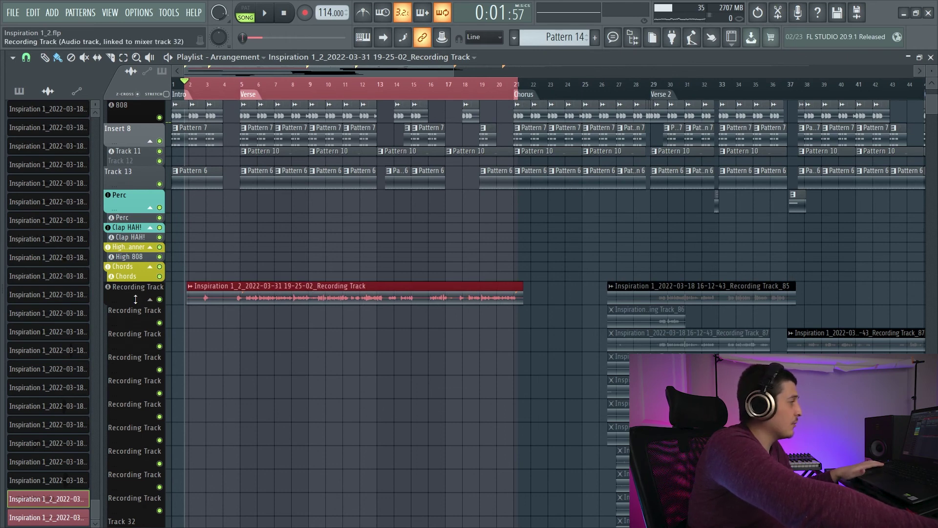
pyautogui.scroll(2, 199, 300)
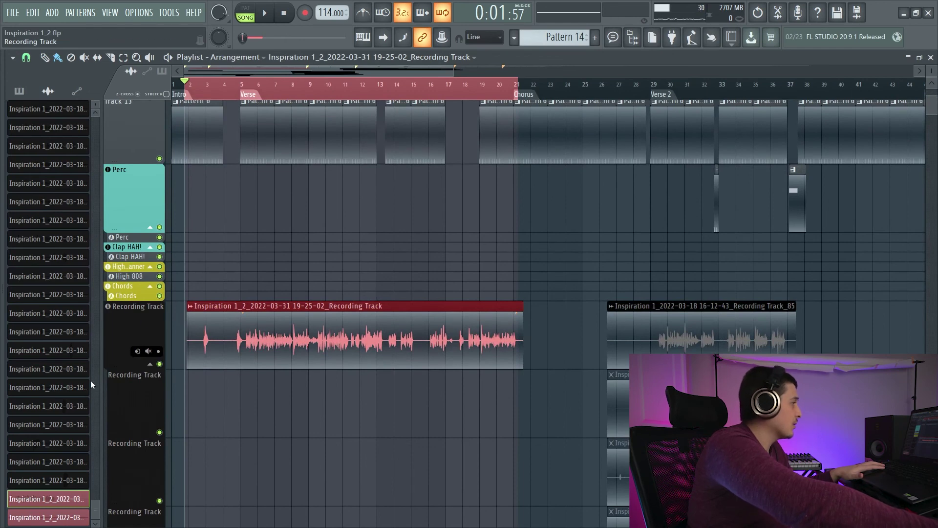
pyautogui.hotkey('shift', 'Left')
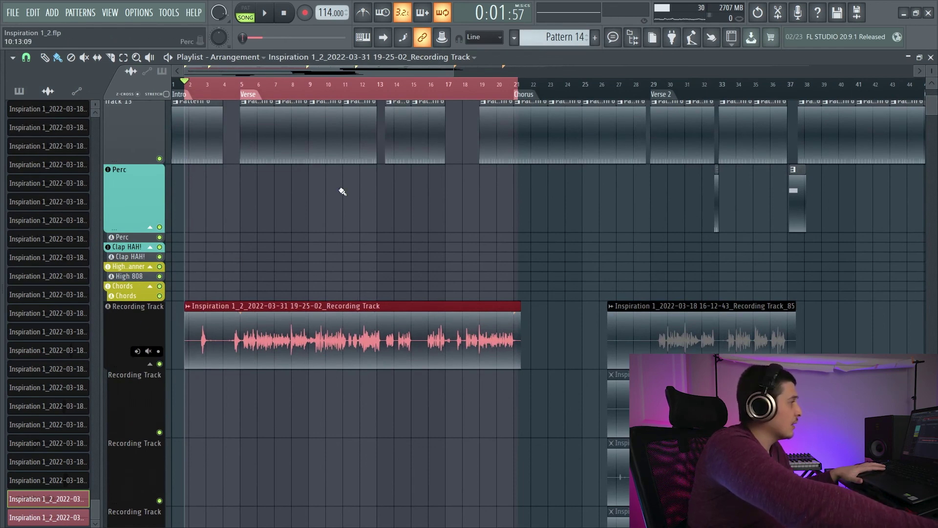